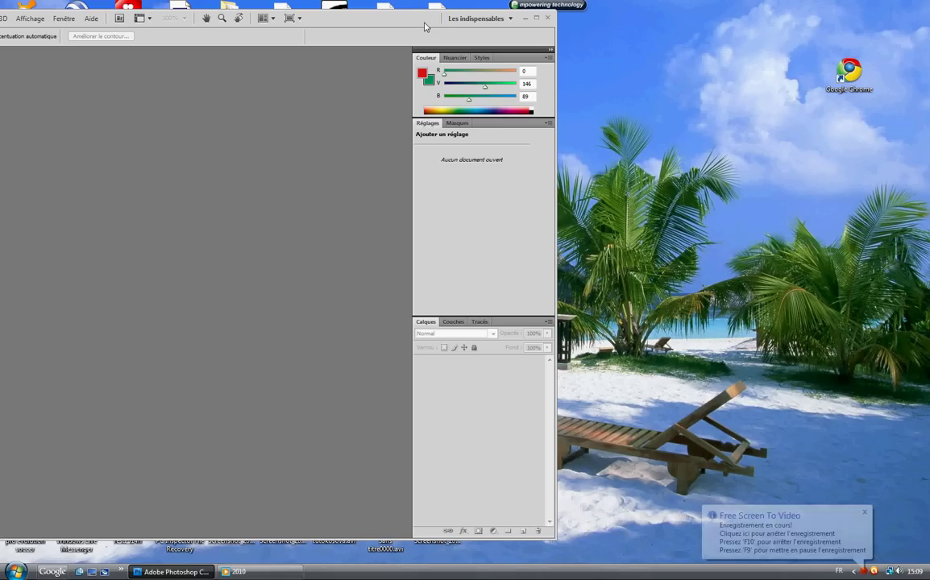
Dismiss the recorder notice, shift the Photoshop window right, and launch Google Chrome
{"action": "left_click", "coordinate": [866, 513]}
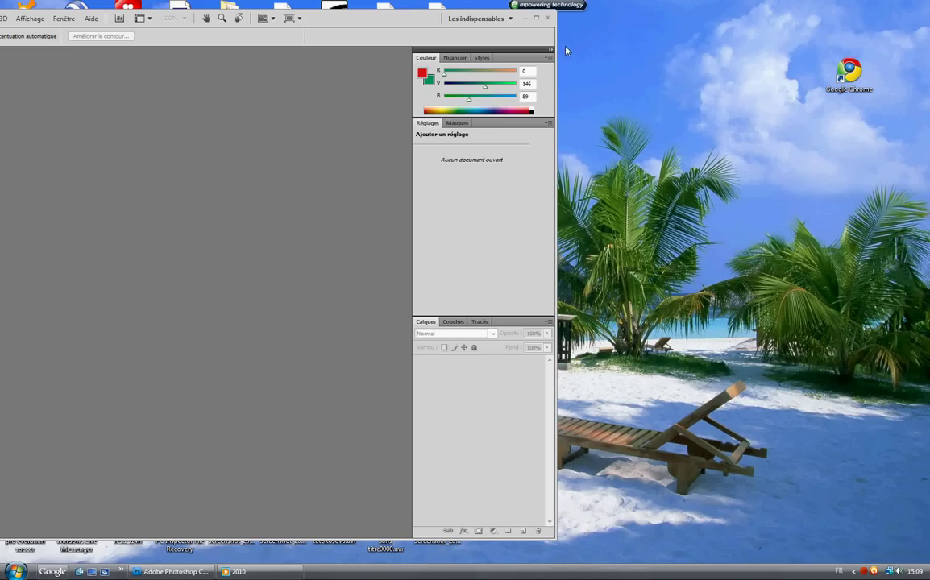
{"action": "left_click_drag", "start_coordinate": [414, 28], "coordinate": [647, 24]}
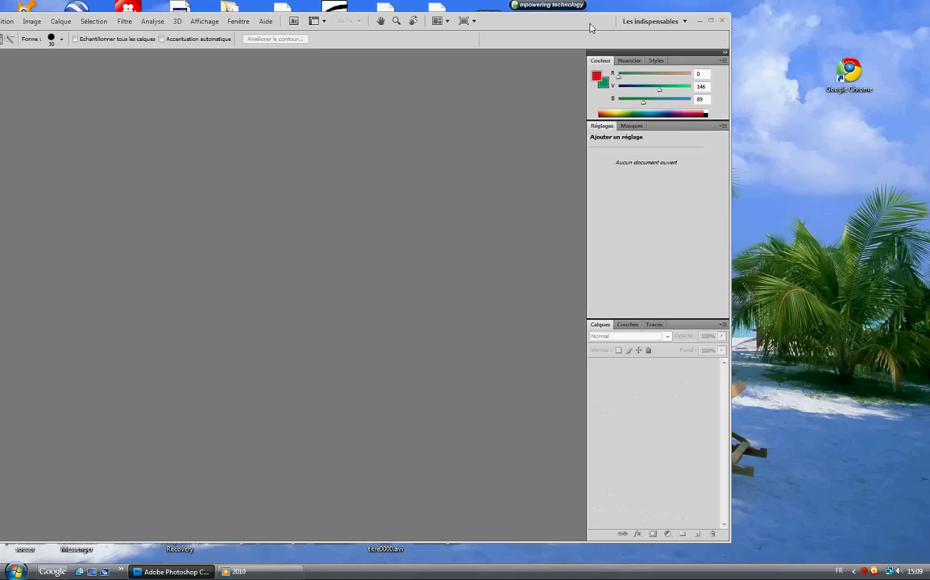
{"action": "double_click", "coordinate": [842, 73]}
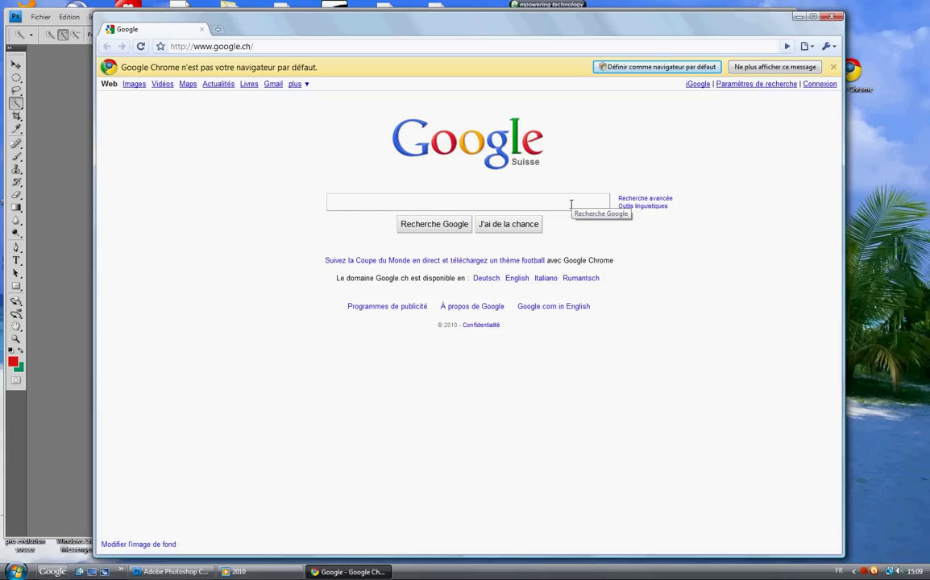
Search Google for 'kosovo state flag'
{"action": "type", "text": "kosovot"}
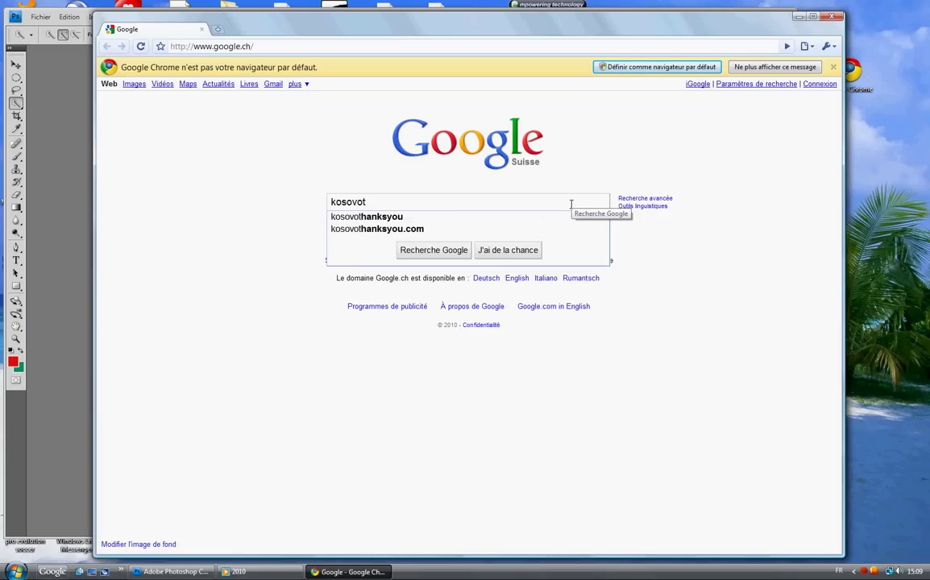
{"action": "key", "text": "BackSpace"}
{"action": "type", "text": "stat"}
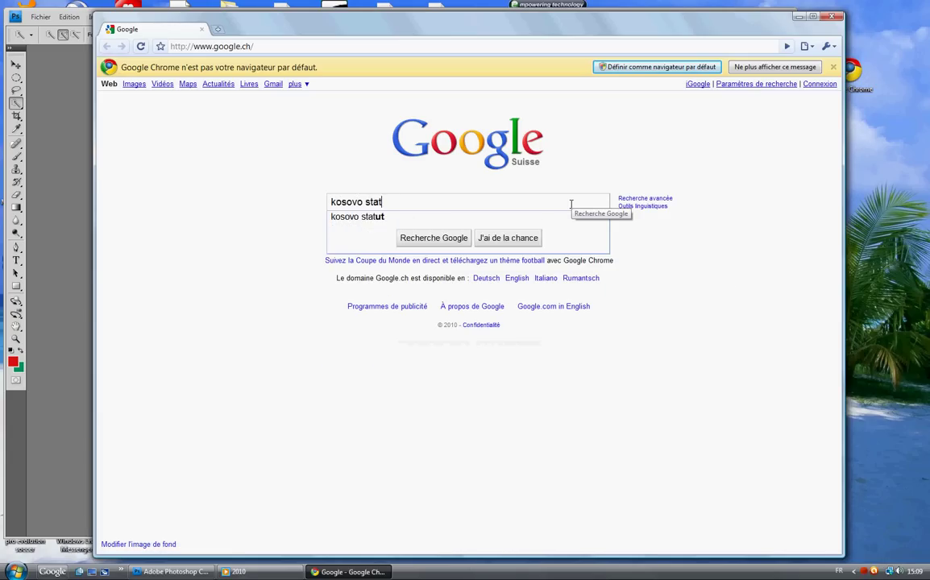
{"action": "type", "text": "e flag"}
{"action": "key", "text": "Return"}
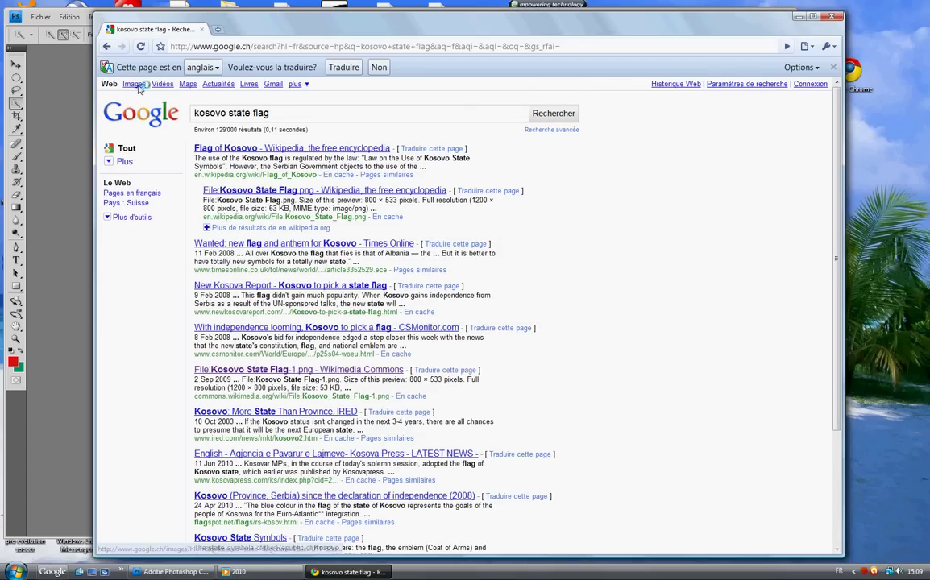
Switch to image results and open the Kosovo_State_Flag-1 image
{"action": "left_click", "coordinate": [134, 84]}
{"action": "scroll", "coordinate": [565, 322], "scroll_direction": "down", "scroll_amount": 3}
{"action": "scroll", "coordinate": [603, 375], "scroll_direction": "up", "scroll_amount": 1}
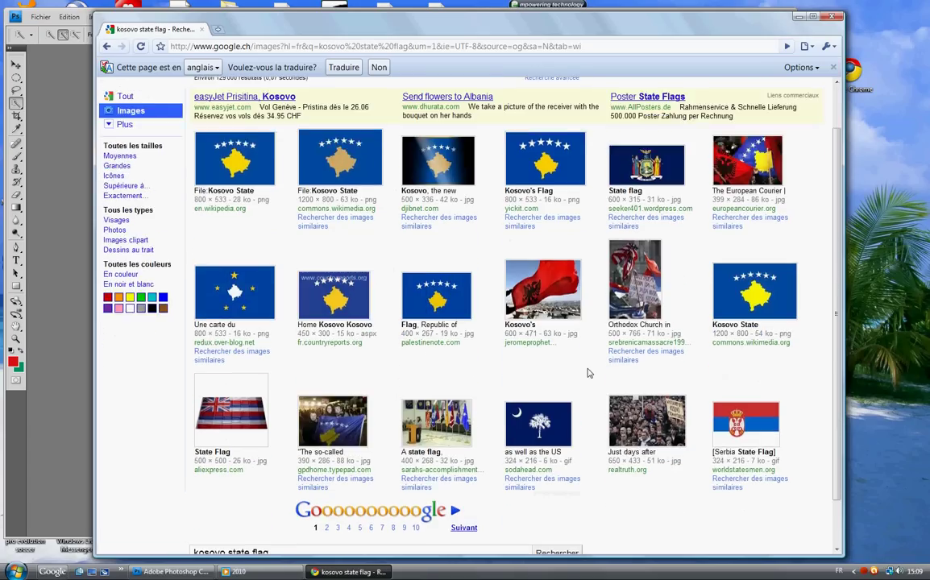
{"action": "scroll", "coordinate": [588, 373], "scroll_direction": "up", "scroll_amount": 1}
{"action": "left_click", "coordinate": [758, 337]}
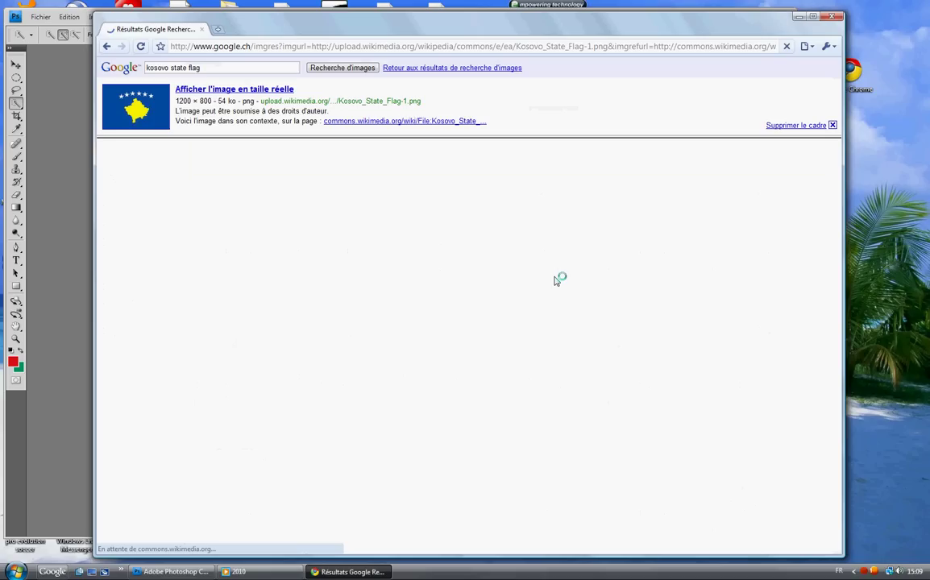
Save the full-size flag image to the Desktop as kosova1, then restart Chrome
{"action": "left_click", "coordinate": [138, 120]}
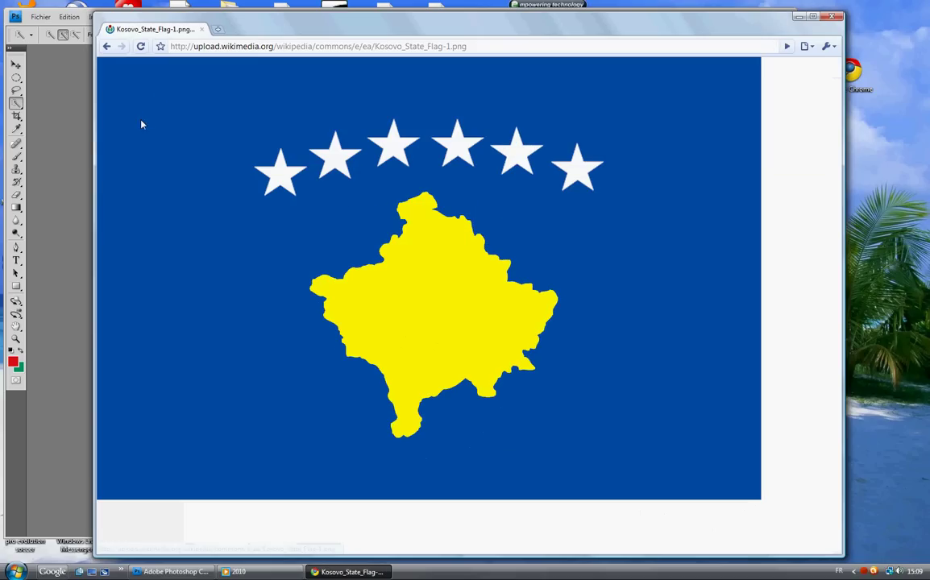
{"action": "right_click", "coordinate": [406, 242]}
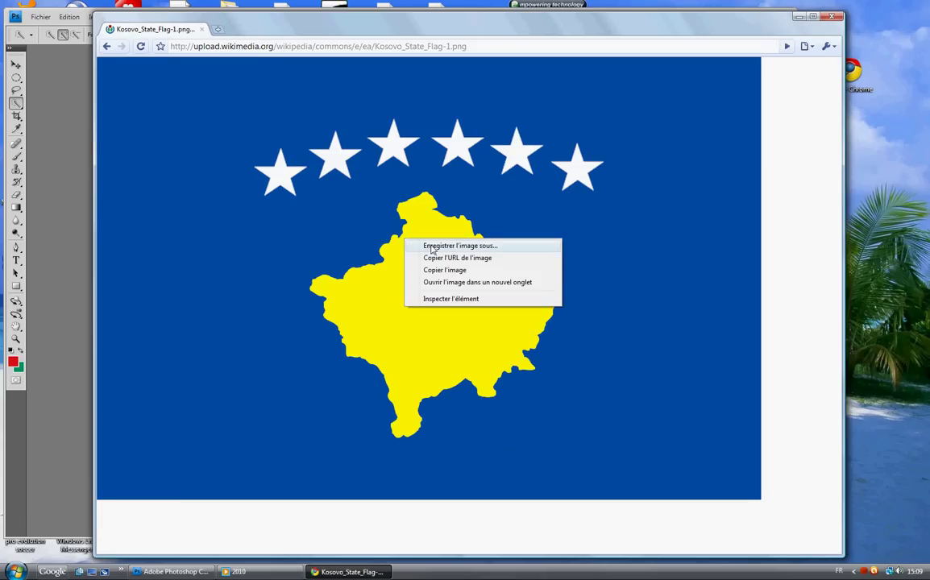
{"action": "left_click", "coordinate": [433, 247]}
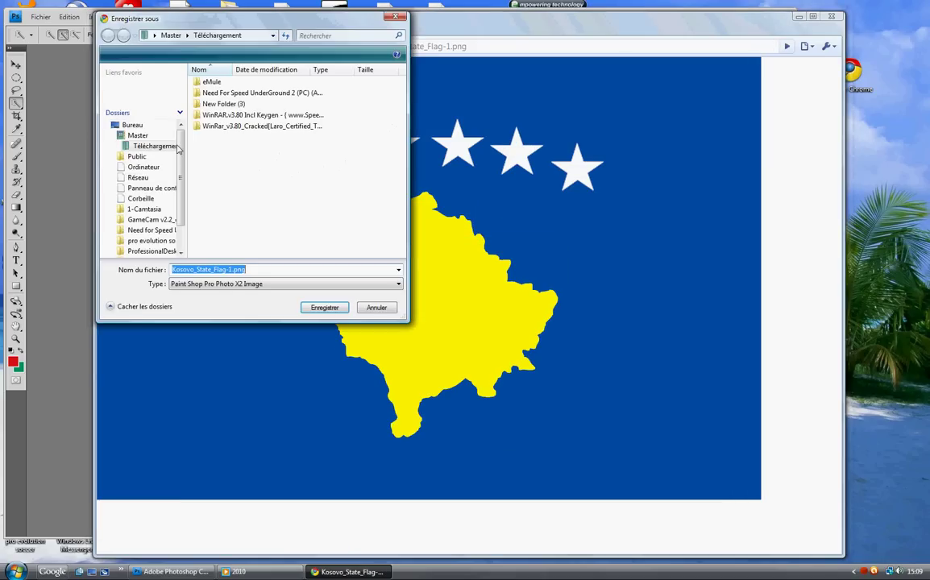
{"action": "scroll", "coordinate": [161, 186], "scroll_direction": "up", "scroll_amount": 3}
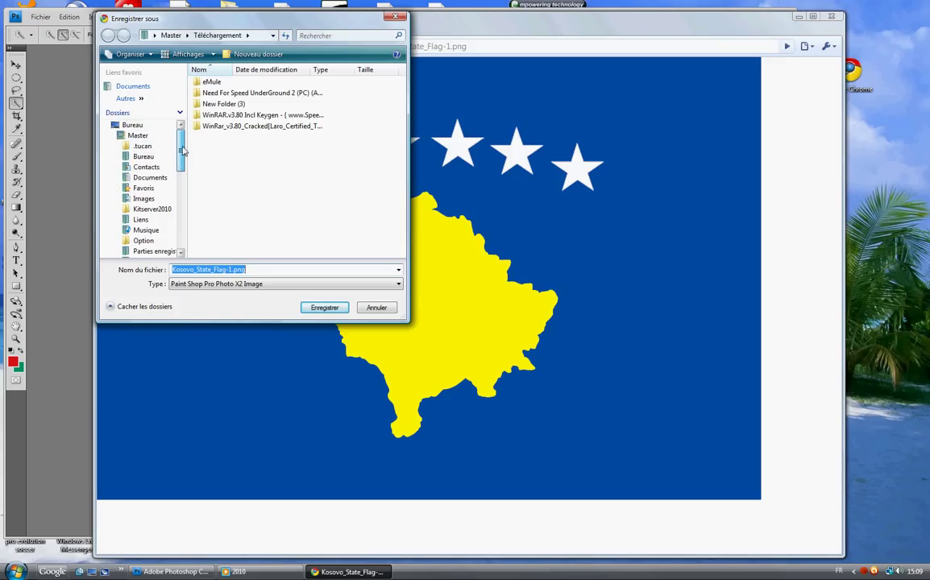
{"action": "left_click", "coordinate": [132, 125]}
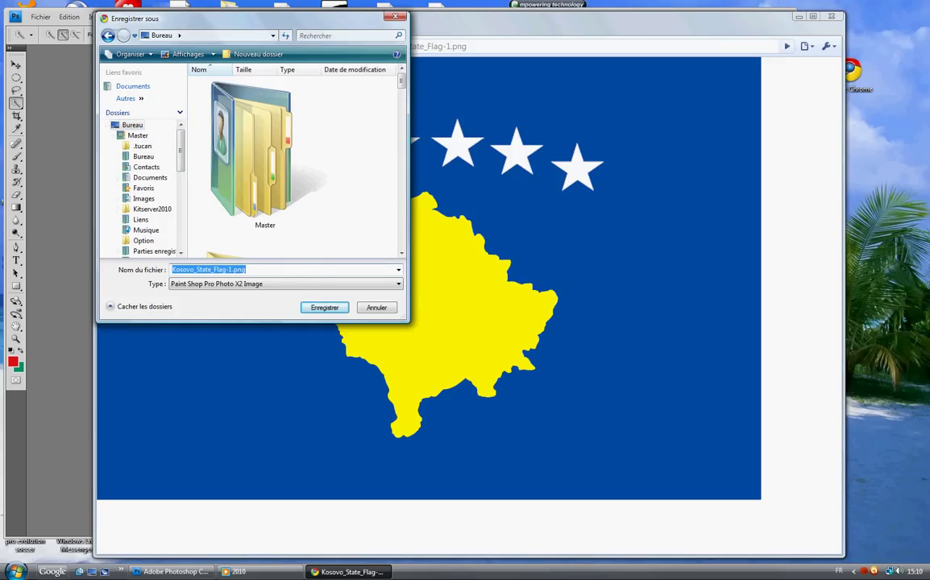
{"action": "type", "text": "kosova1"}
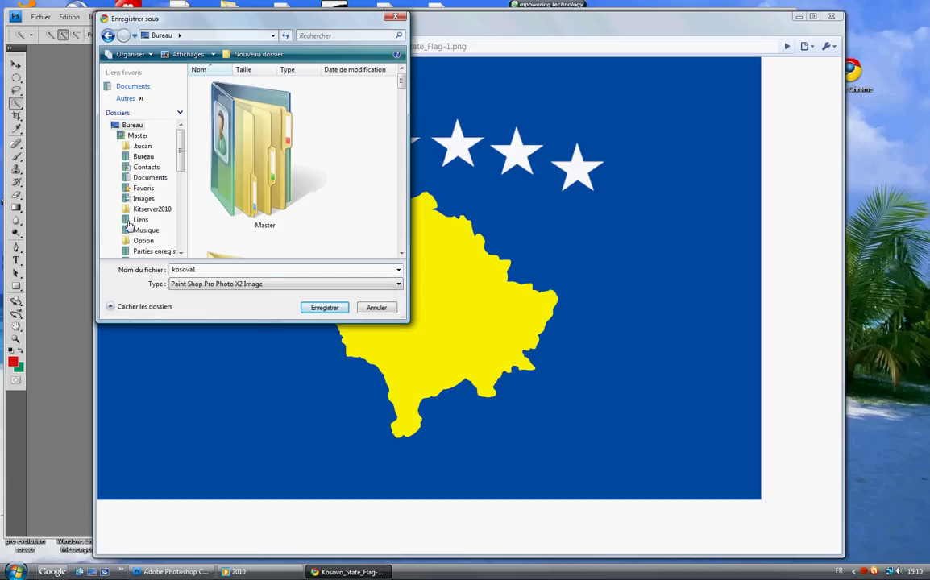
{"action": "left_click", "coordinate": [315, 308]}
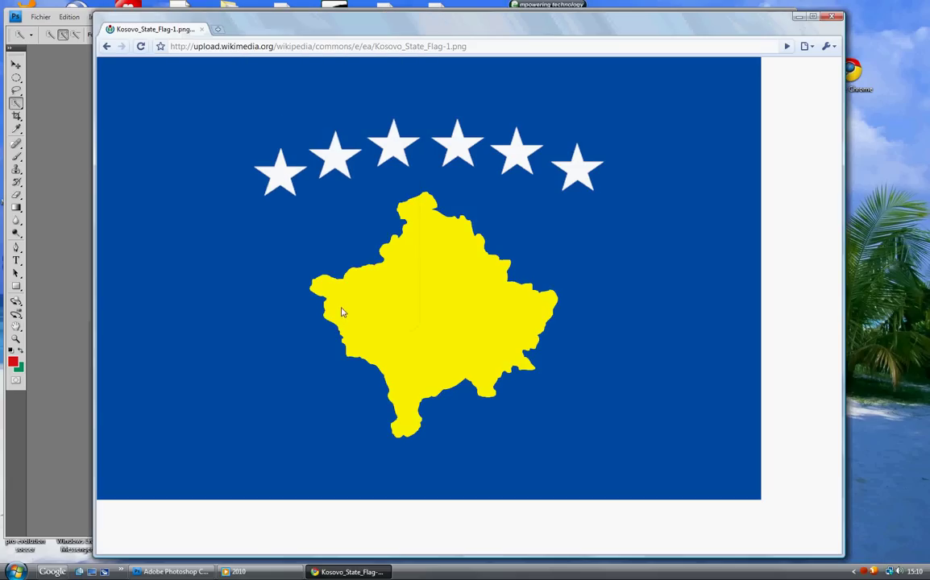
{"action": "left_click", "coordinate": [835, 17]}
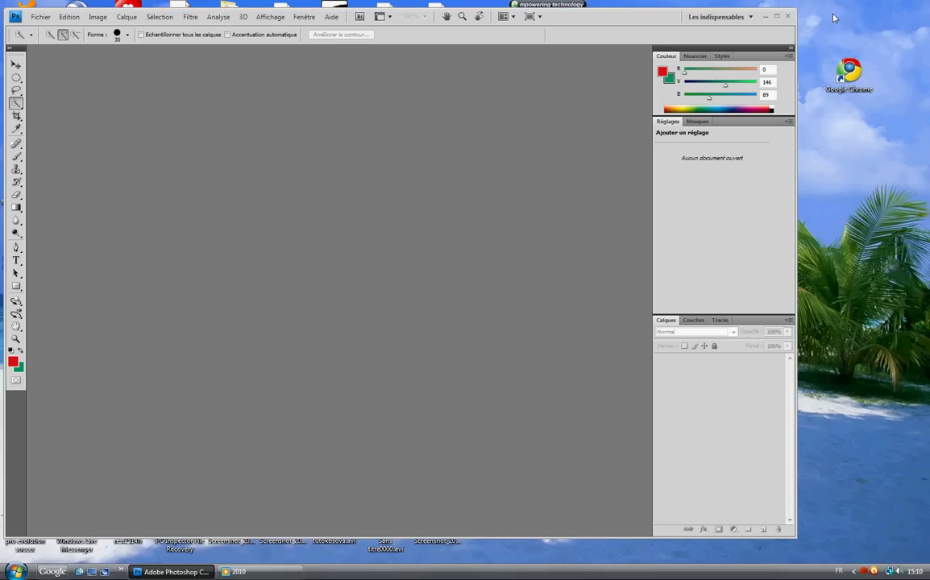
{"action": "left_click", "coordinate": [851, 73]}
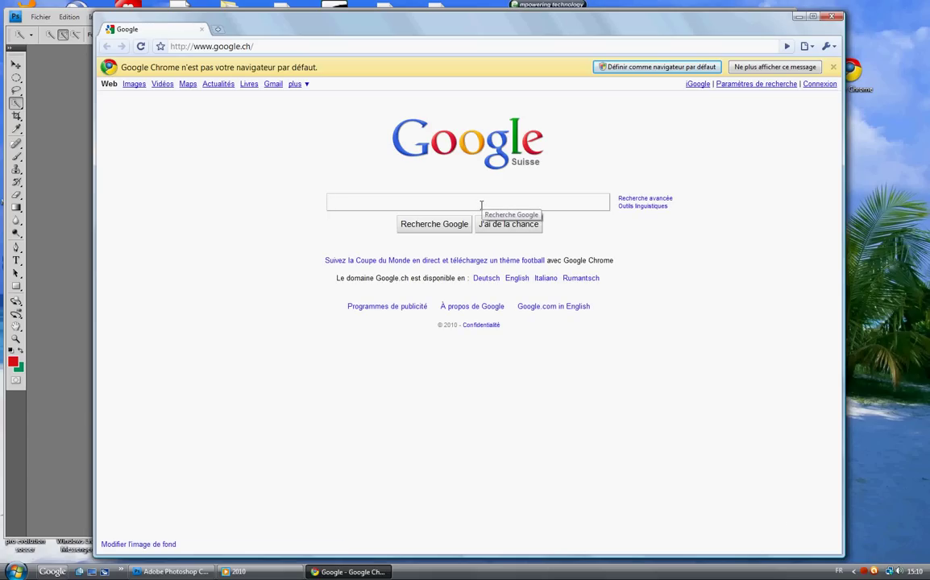
Search for 'fabric', accept the 'fabric stain' suggestion, view its images, then go back
{"action": "type", "text": "sabric"}
{"action": "key", "text": "Return"}
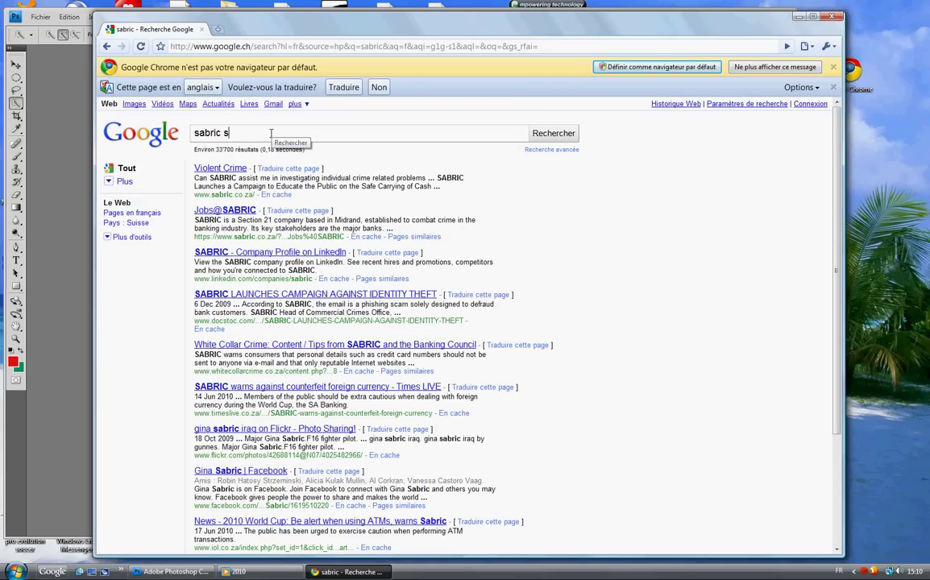
{"action": "key", "text": "Return"}
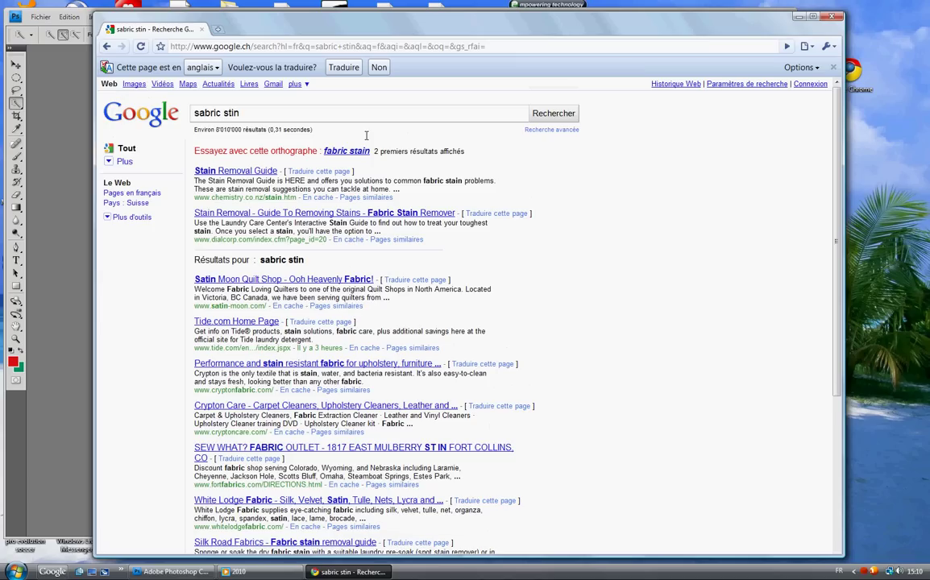
{"action": "left_click", "coordinate": [358, 155]}
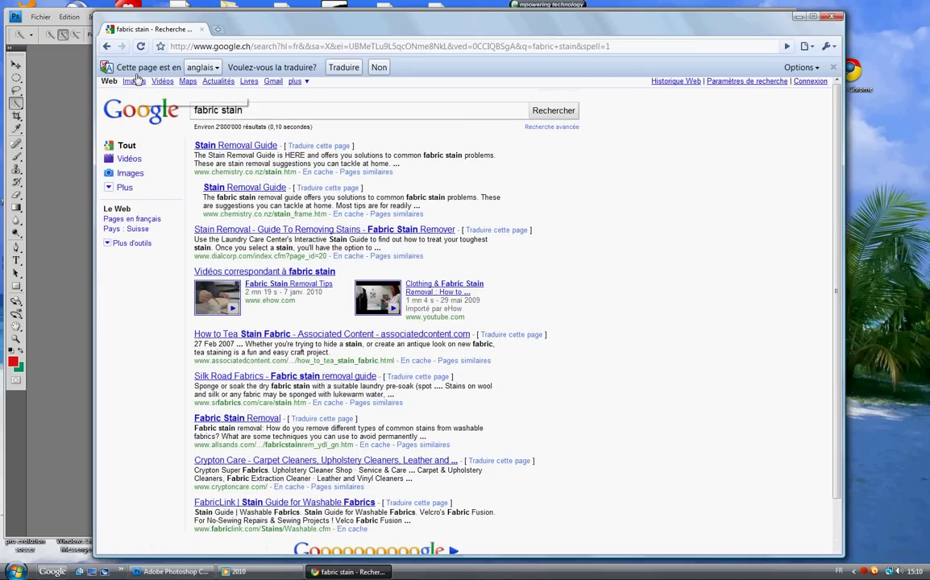
{"action": "left_click", "coordinate": [136, 85]}
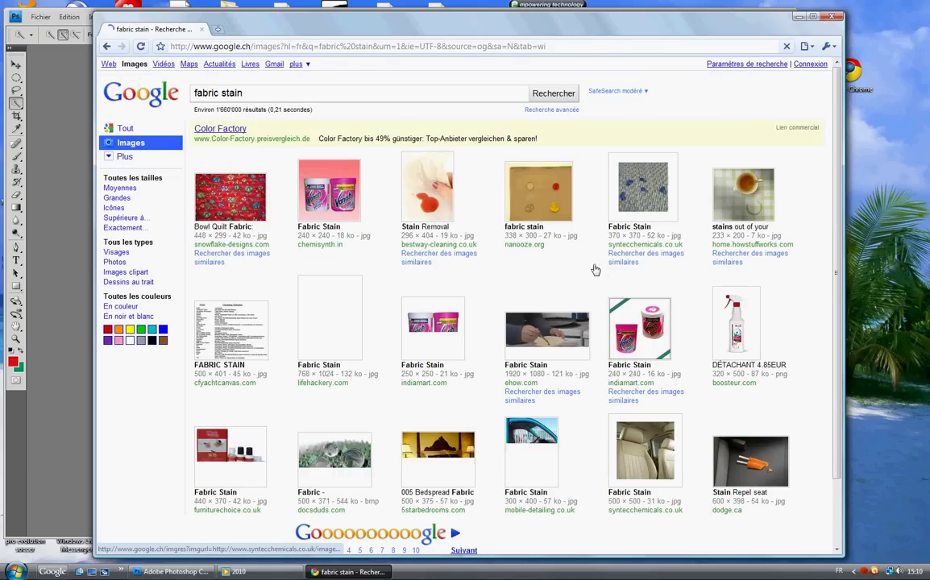
{"action": "left_click", "coordinate": [107, 47]}
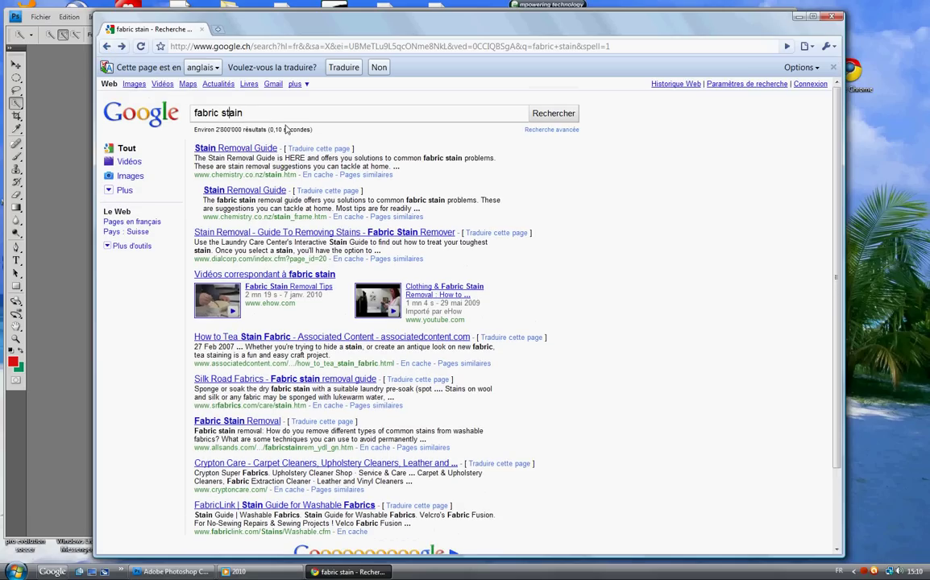
Correct the query to 'fabric satin', show image results and open the green satin swatch
{"action": "double_click", "coordinate": [227, 113]}
{"action": "type", "text": "s"}
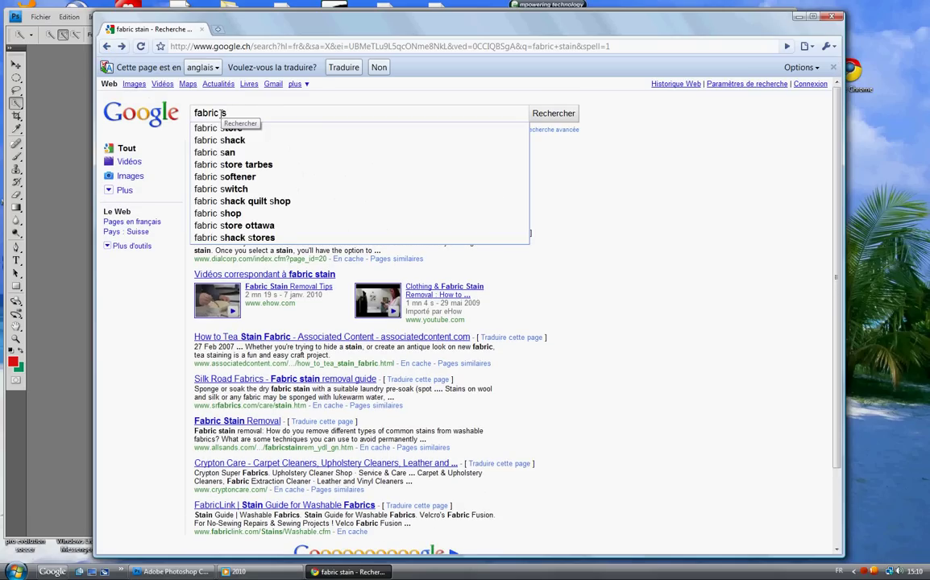
{"action": "type", "text": "tif"}
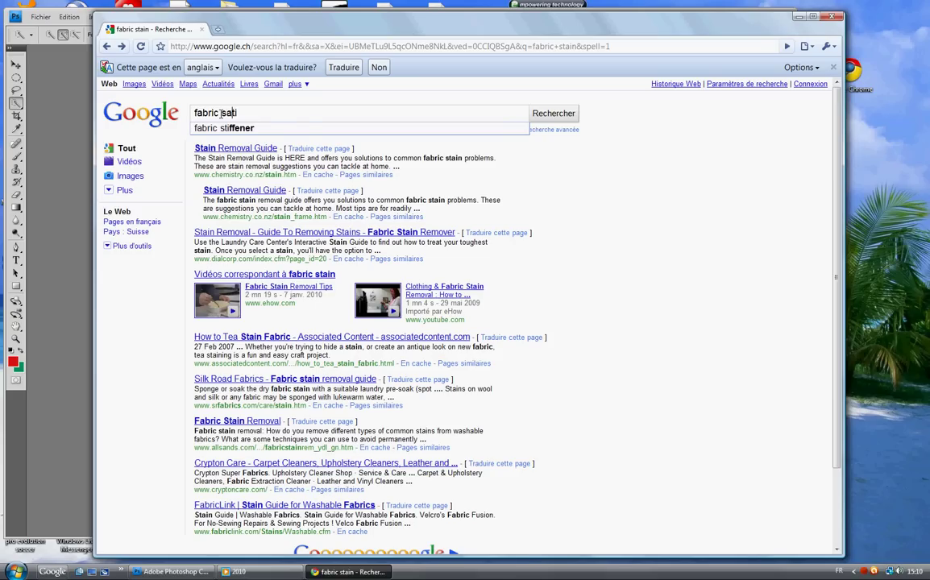
{"action": "key", "text": "Escape"}
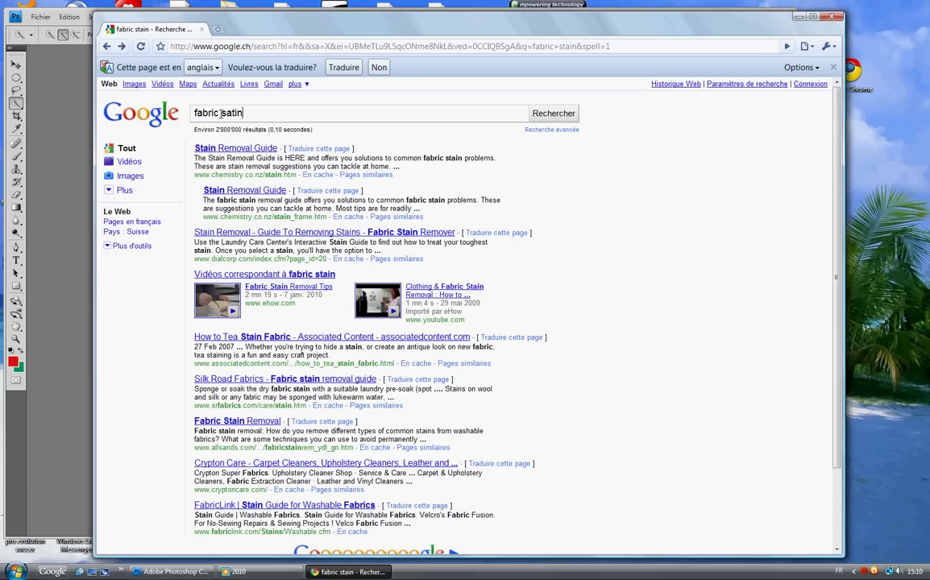
{"action": "left_click", "coordinate": [554, 116]}
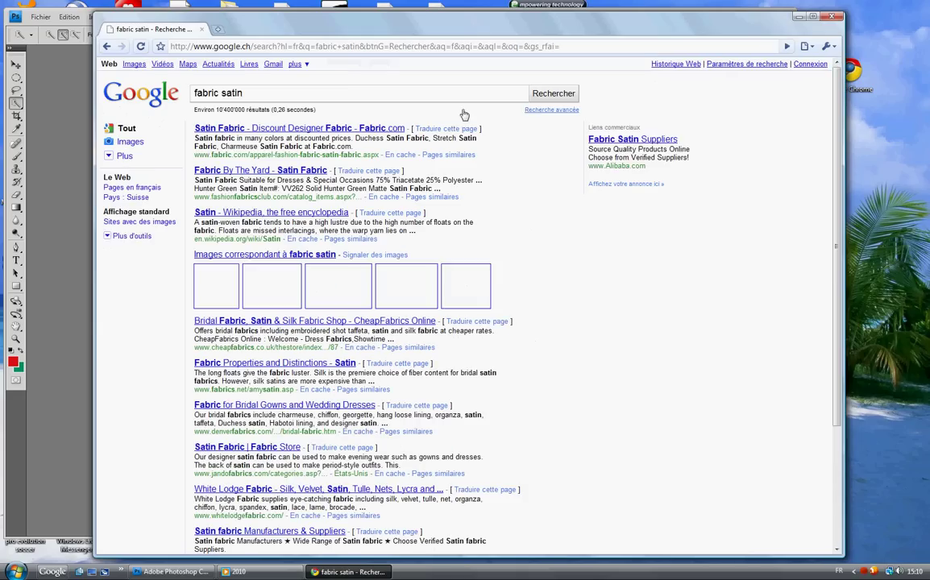
{"action": "left_click", "coordinate": [134, 85]}
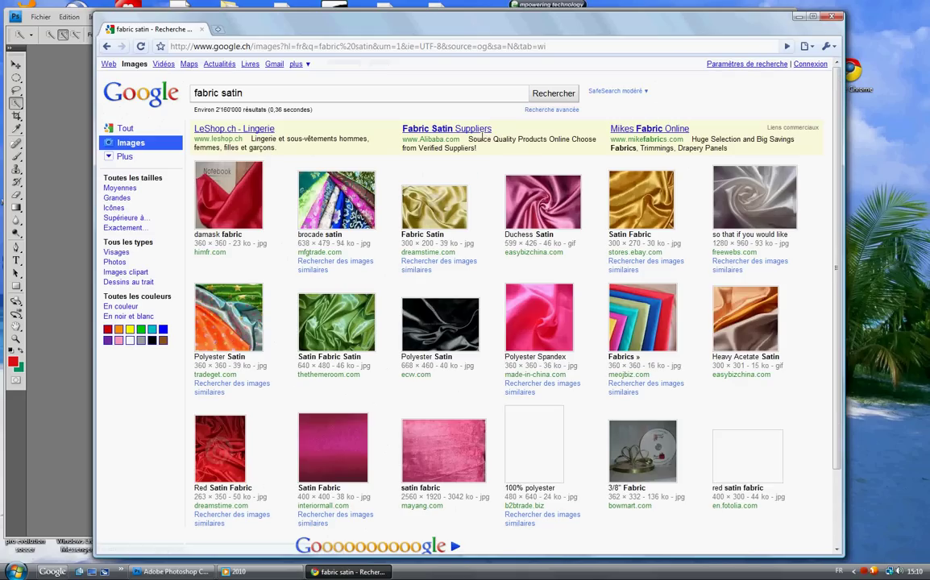
{"action": "left_click", "coordinate": [353, 311]}
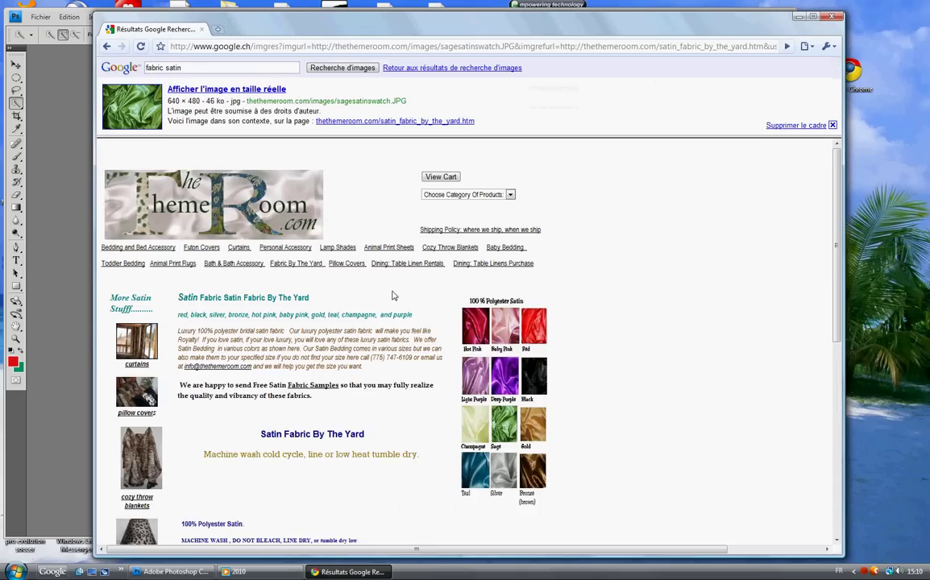
Save the full-size green satin image to the Desktop as kosova12.png and close Chrome
{"action": "left_click", "coordinate": [137, 126]}
{"action": "right_click", "coordinate": [340, 201]}
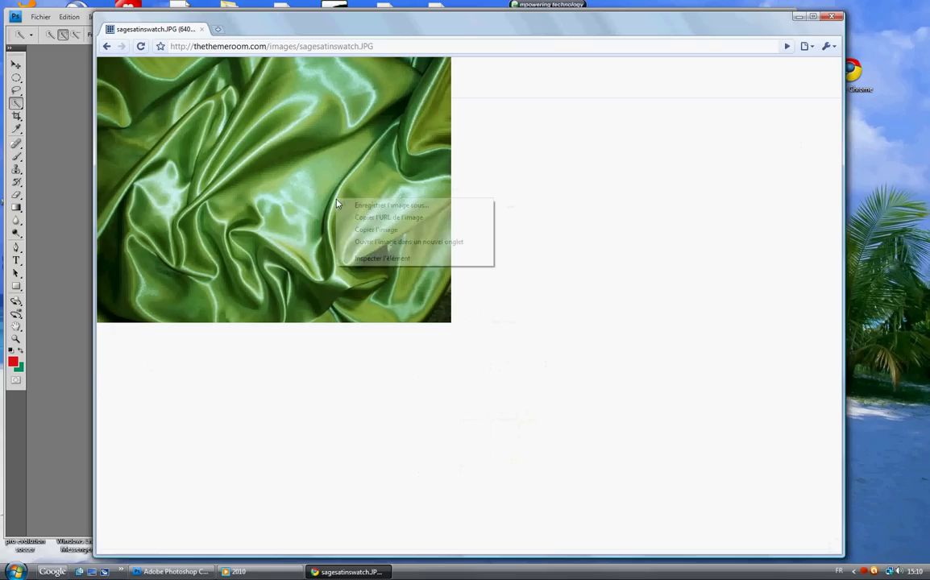
{"action": "left_click", "coordinate": [344, 205]}
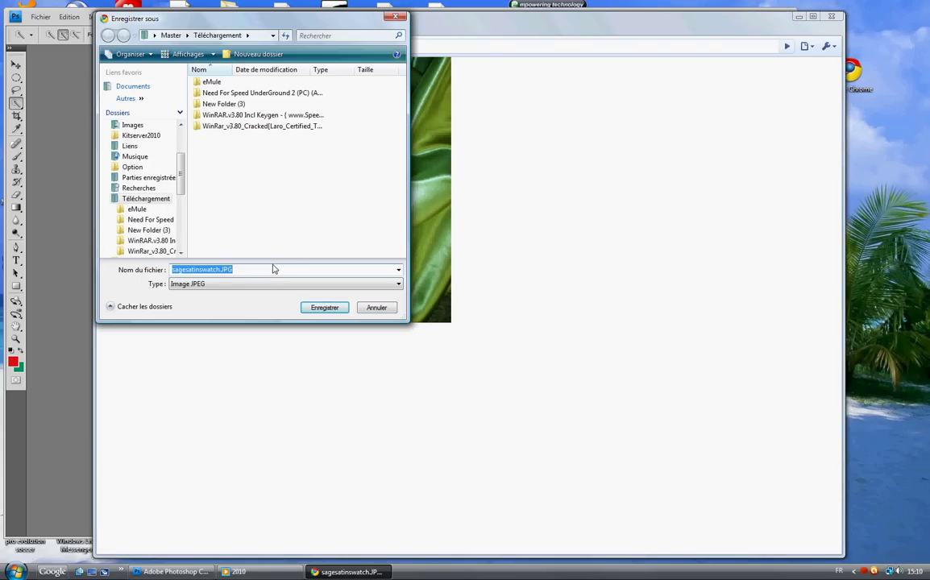
{"action": "type", "text": "k"}
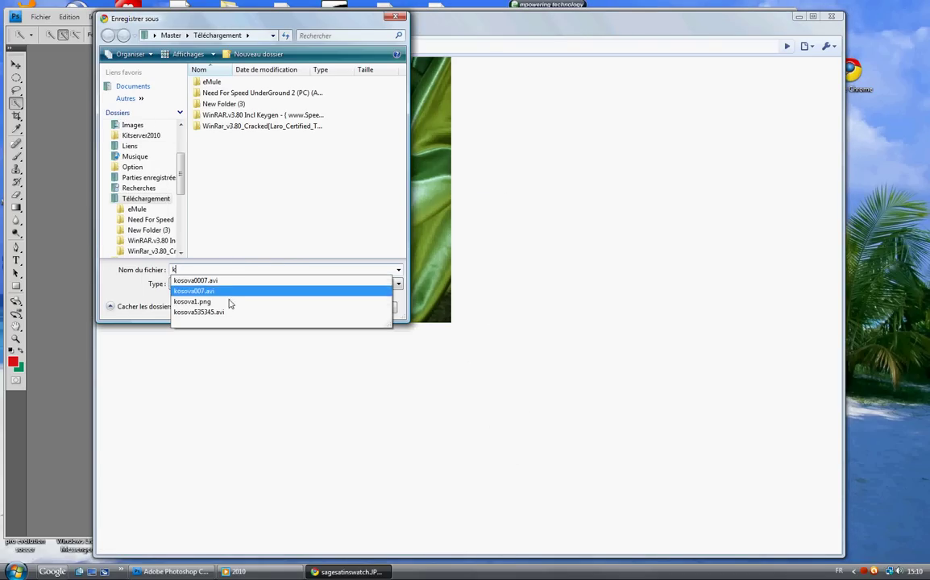
{"action": "left_click", "coordinate": [227, 301]}
{"action": "left_click", "coordinate": [220, 269]}
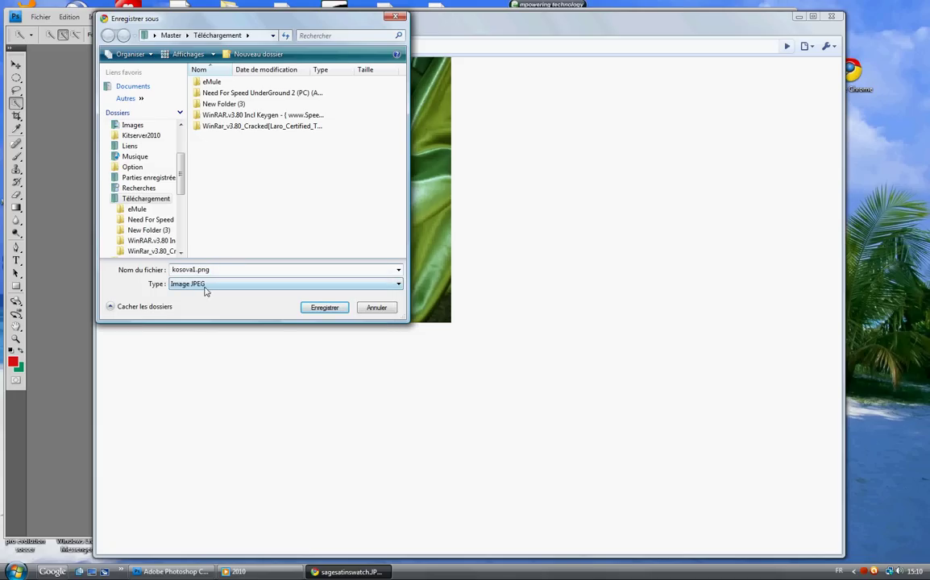
{"action": "scroll", "coordinate": [165, 132], "scroll_direction": "up", "scroll_amount": 3}
{"action": "left_click", "coordinate": [123, 125]}
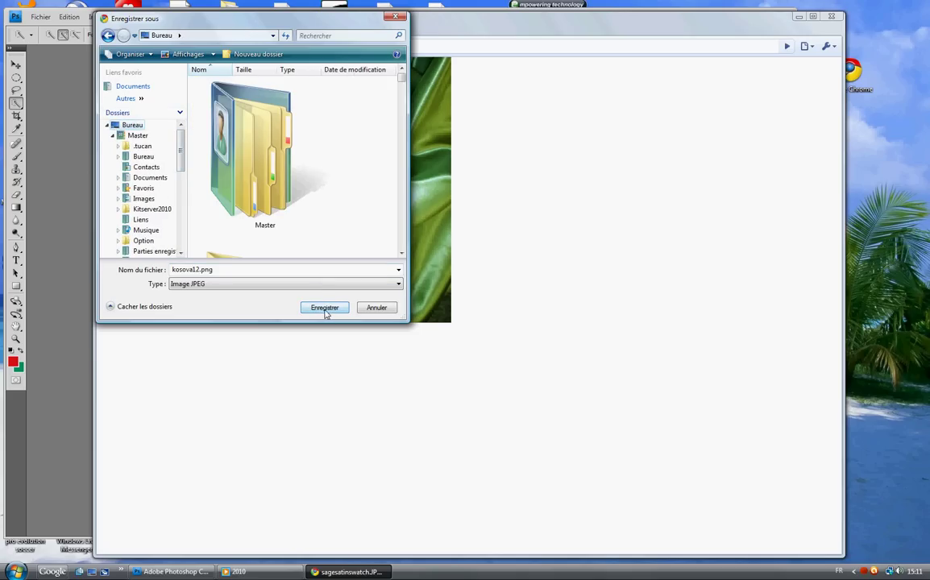
{"action": "left_click", "coordinate": [325, 311]}
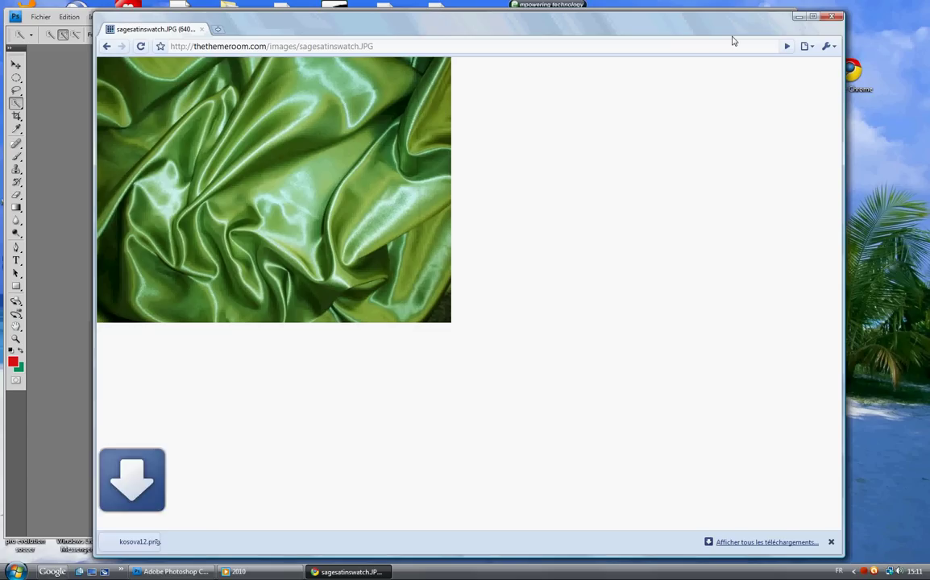
{"action": "left_click", "coordinate": [832, 16]}
Open kosova1.png from the Desktop with Fichier > Ouvrir
{"action": "left_click_drag", "start_coordinate": [569, 30], "coordinate": [575, 29]}
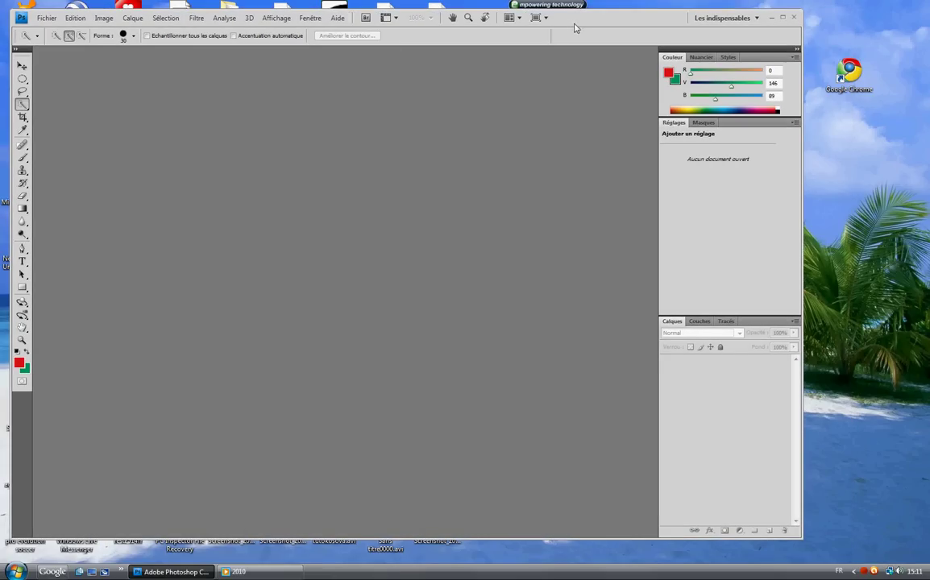
{"action": "left_click", "coordinate": [45, 17]}
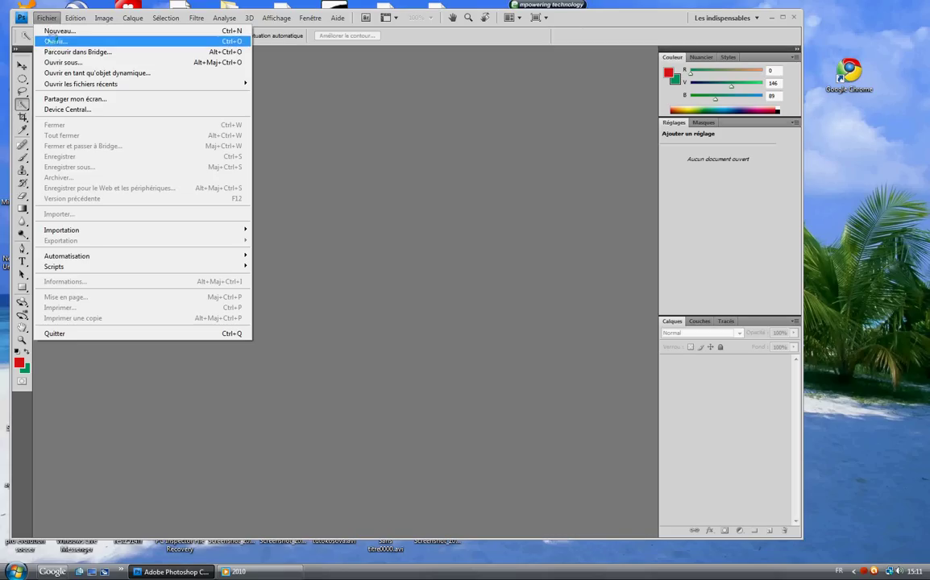
{"action": "left_click", "coordinate": [50, 42]}
{"action": "type", "text": "k"}
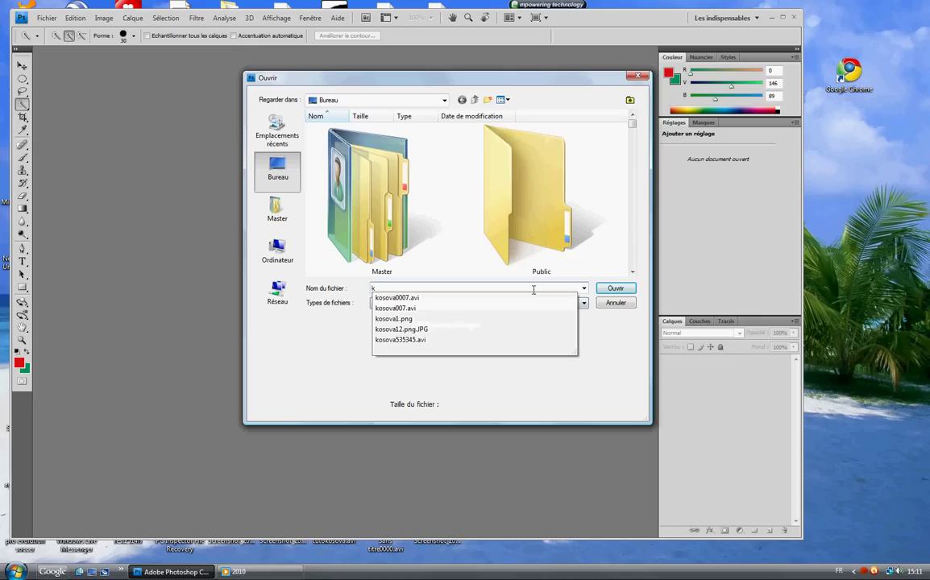
{"action": "left_click", "coordinate": [499, 322]}
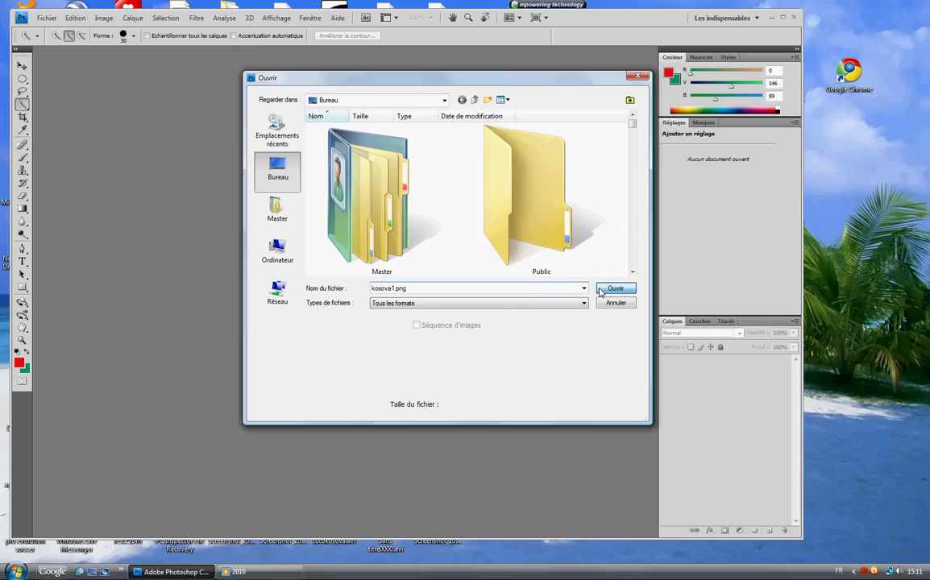
{"action": "left_click", "coordinate": [615, 288]}
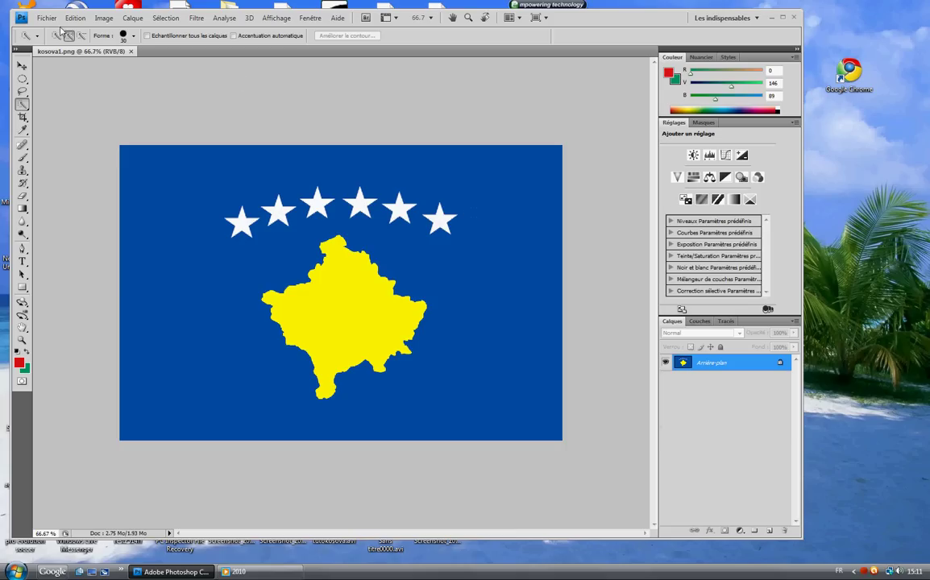
Open kosova12.png.JPG from the Desktop with Fichier > Ouvrir
{"action": "left_click", "coordinate": [48, 18]}
{"action": "left_click", "coordinate": [60, 38]}
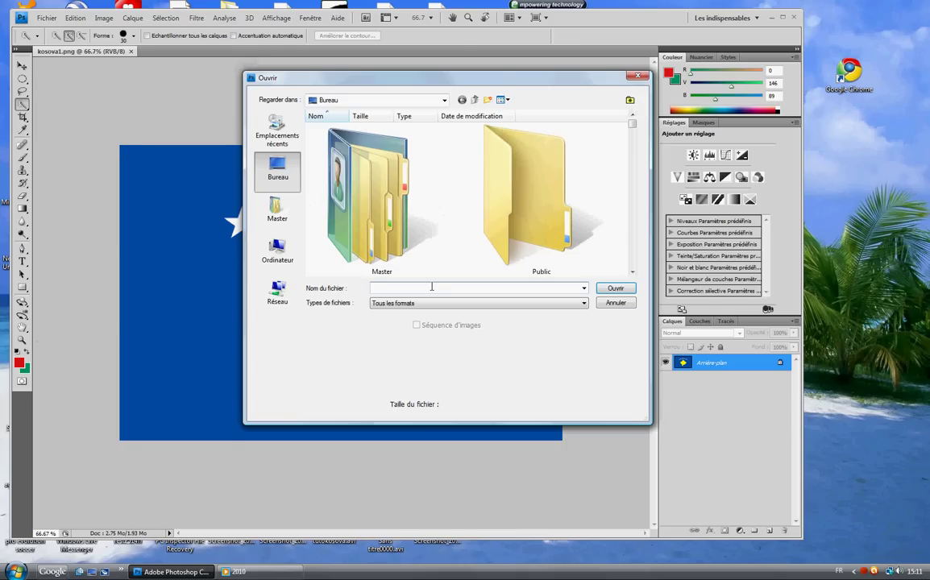
{"action": "type", "text": "k"}
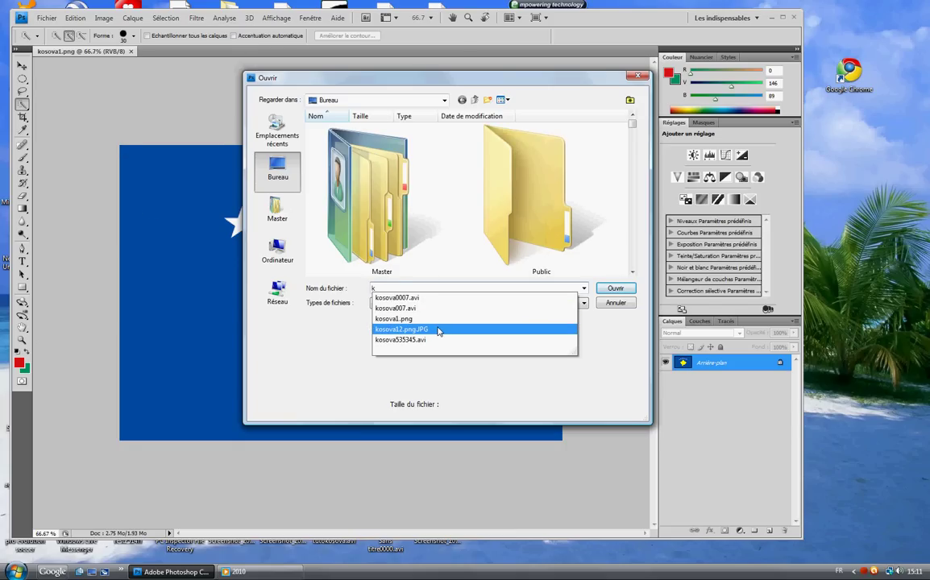
{"action": "left_click", "coordinate": [440, 330]}
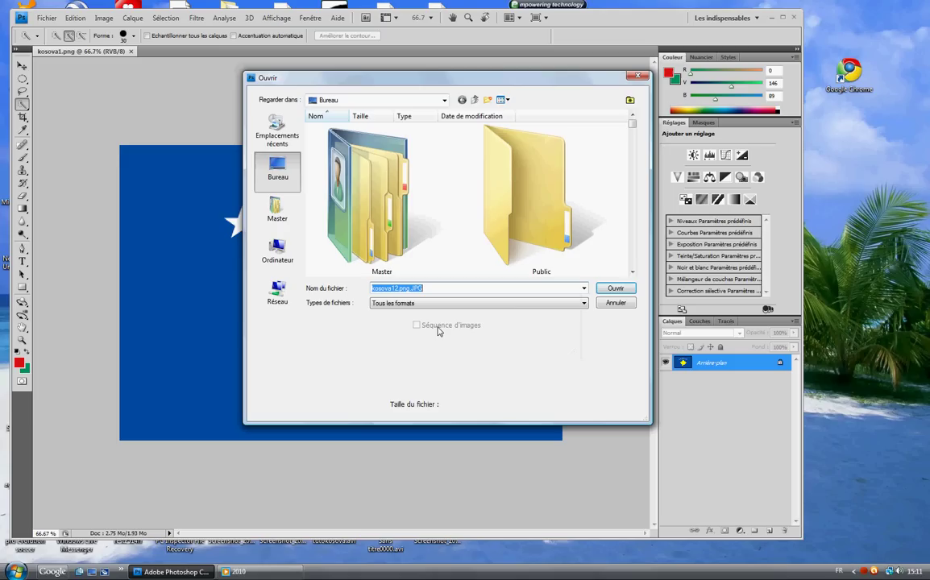
{"action": "left_click", "coordinate": [616, 289]}
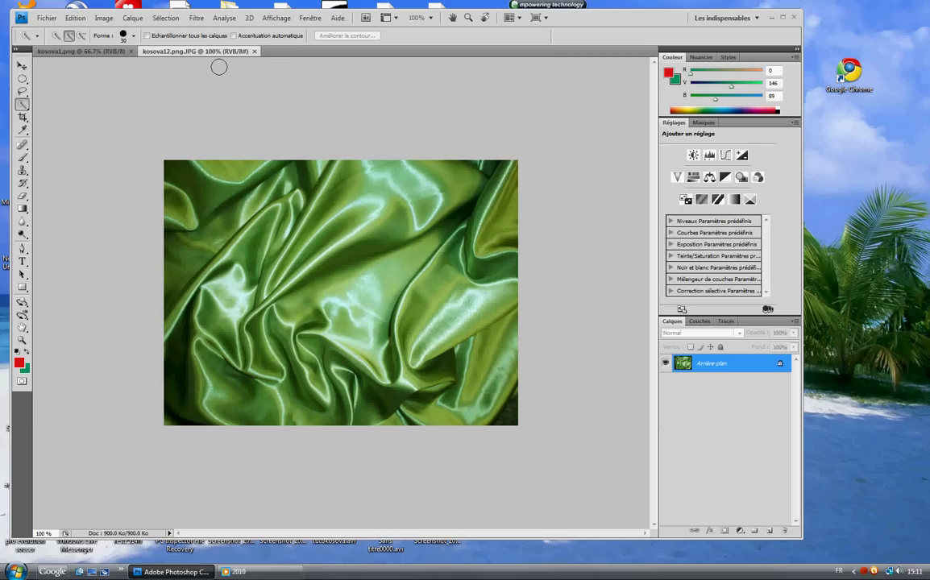
Float the satin and flag documents as separate overlapping windows, satin in front
{"action": "mouse_move", "coordinate": [174, 54]}
{"action": "left_mouse_down"}
{"action": "mouse_move", "coordinate": [260, 125]}
{"action": "mouse_move", "coordinate": [257, 112]}
{"action": "left_mouse_up"}
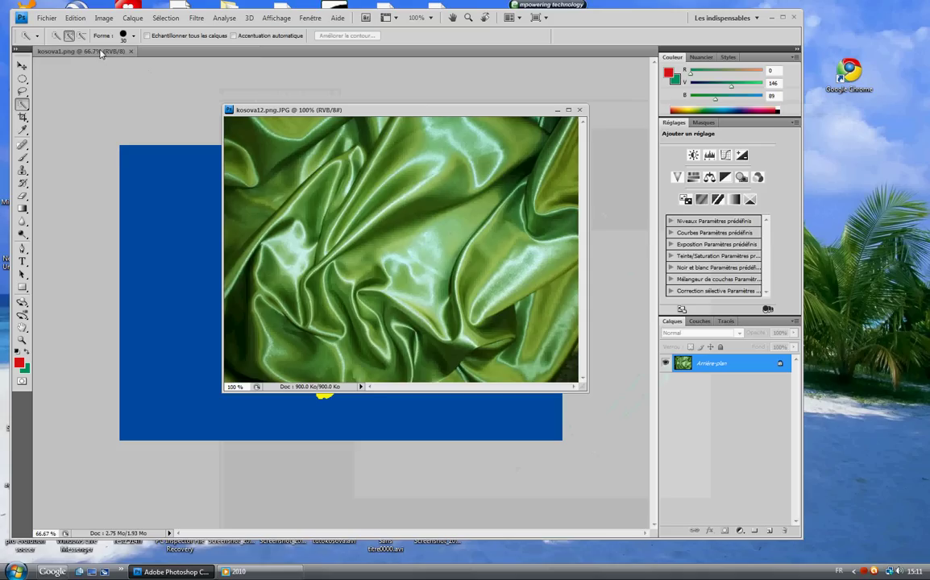
{"action": "mouse_move", "coordinate": [93, 51]}
{"action": "left_mouse_down"}
{"action": "mouse_move", "coordinate": [134, 95]}
{"action": "mouse_move", "coordinate": [131, 87]}
{"action": "left_mouse_up"}
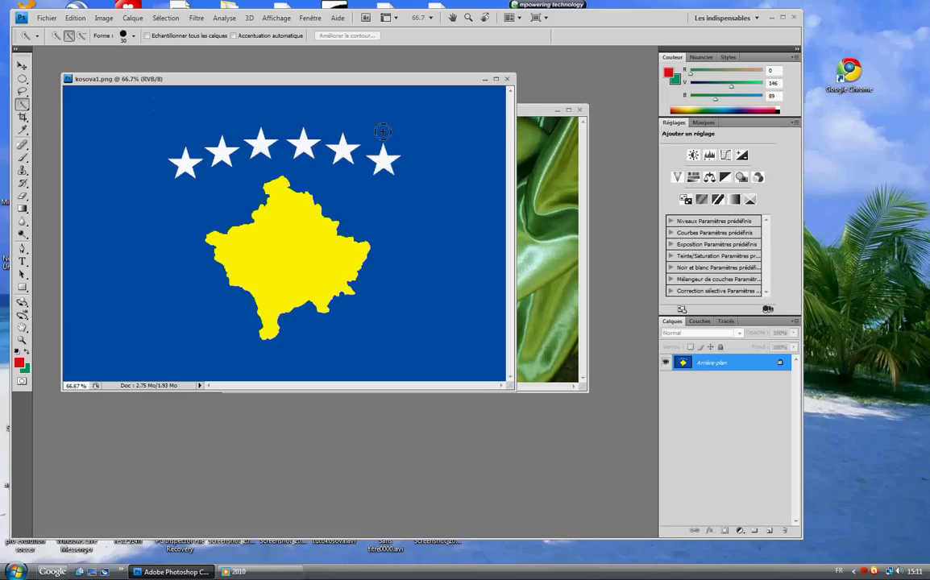
{"action": "left_click_drag", "start_coordinate": [530, 125], "coordinate": [556, 194]}
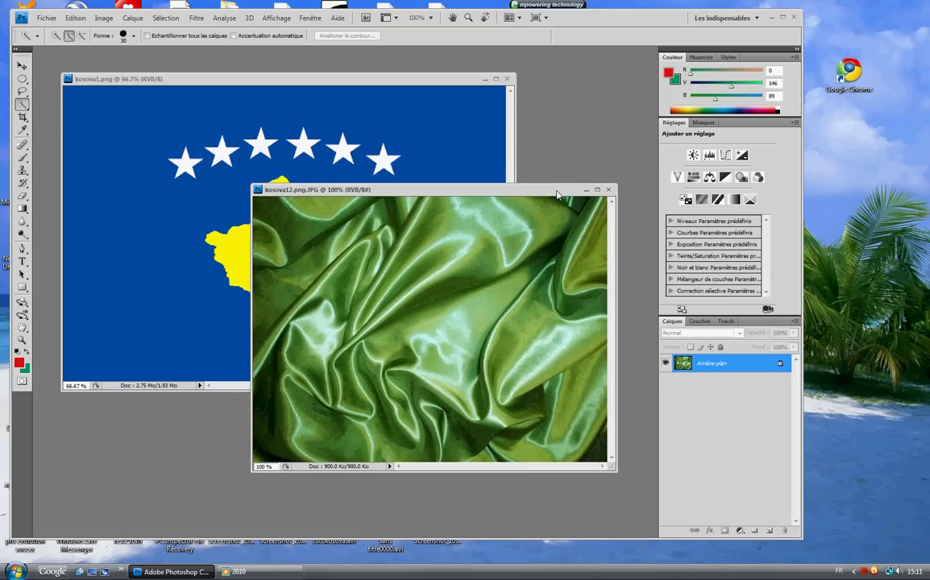
{"action": "left_click_drag", "start_coordinate": [439, 81], "coordinate": [442, 93]}
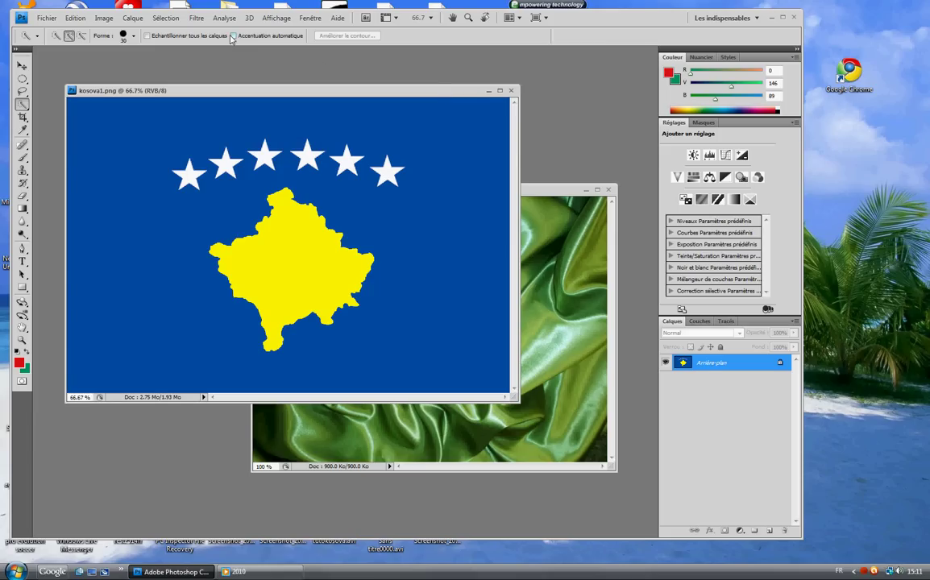
{"action": "left_click", "coordinate": [550, 192]}
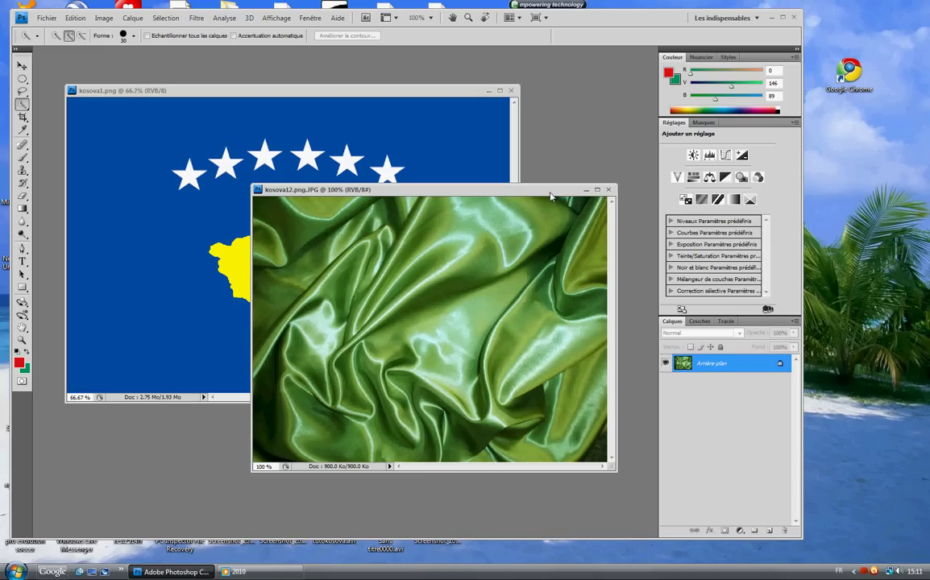
Open the Liquify (Fluidité) filter on the Kosovo flag
{"action": "left_click", "coordinate": [370, 100]}
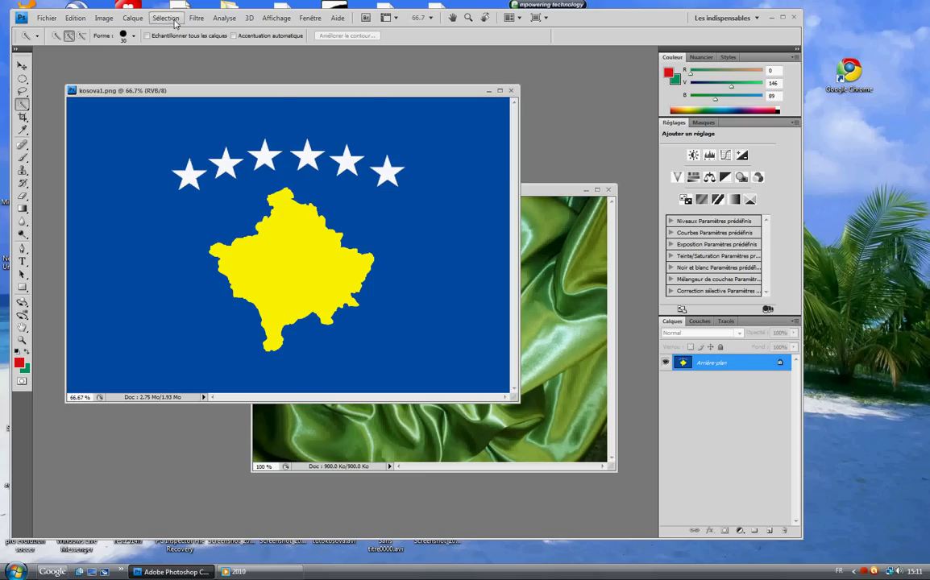
{"action": "left_click", "coordinate": [165, 17]}
{"action": "left_click", "coordinate": [165, 17]}
{"action": "left_click", "coordinate": [105, 18]}
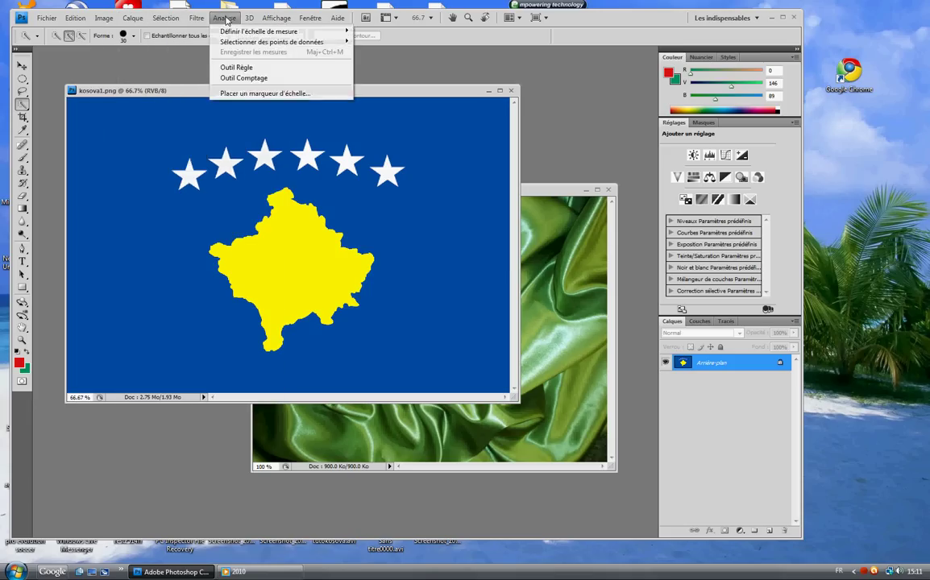
{"action": "left_click", "coordinate": [213, 74]}
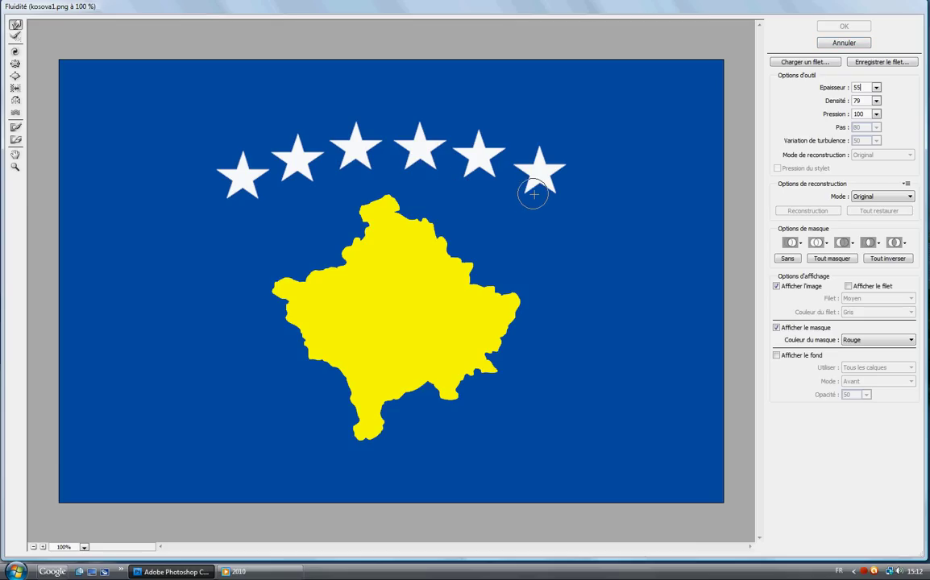
Warp the outlines of the sixth and second stars
{"action": "mouse_move", "coordinate": [535, 190]}
{"action": "left_mouse_down"}
{"action": "mouse_move", "coordinate": [546, 187]}
{"action": "mouse_move", "coordinate": [536, 167]}
{"action": "left_mouse_up"}
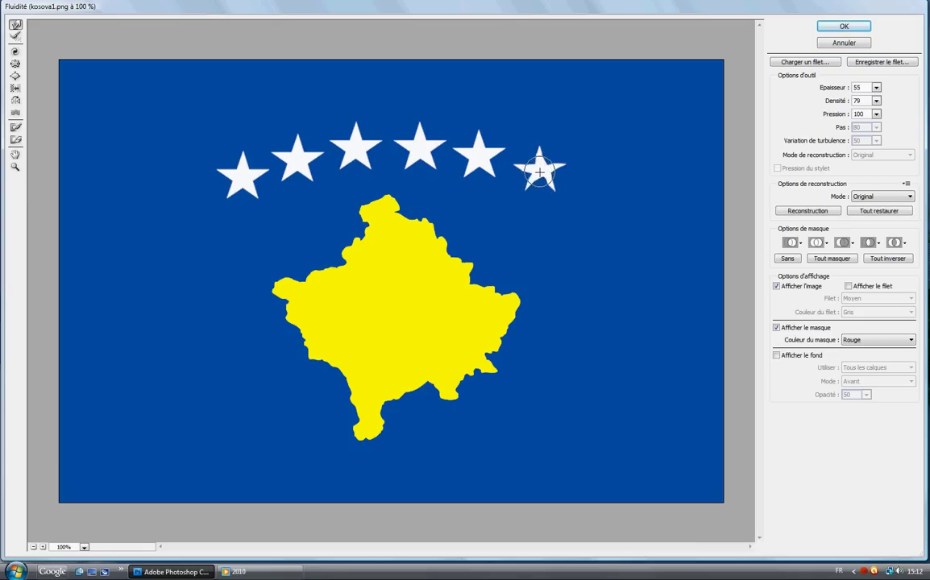
{"action": "left_click_drag", "start_coordinate": [536, 167], "coordinate": [537, 173]}
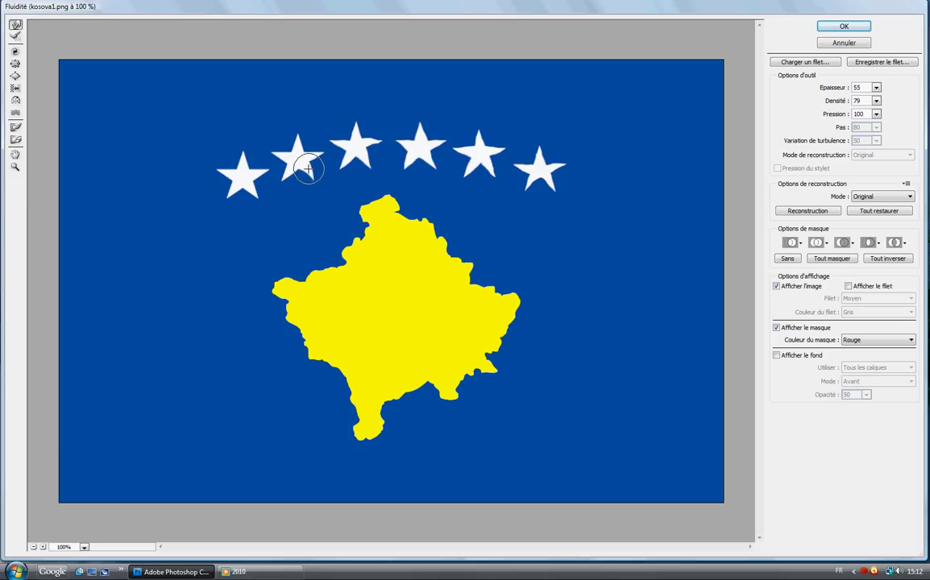
{"action": "mouse_move", "coordinate": [311, 160]}
{"action": "left_mouse_down"}
{"action": "mouse_move", "coordinate": [302, 150]}
{"action": "mouse_move", "coordinate": [311, 154]}
{"action": "left_mouse_up"}
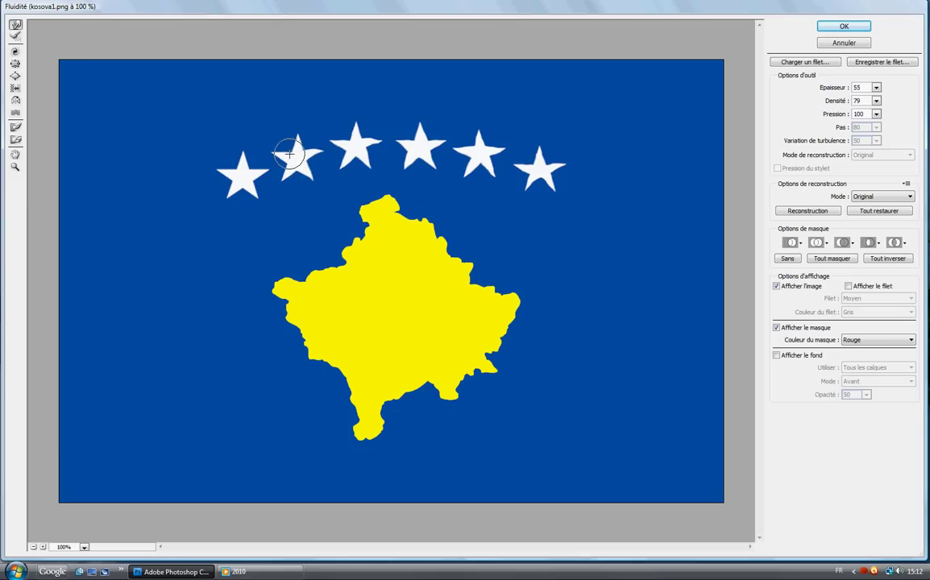
{"action": "left_click_drag", "start_coordinate": [289, 153], "coordinate": [278, 152]}
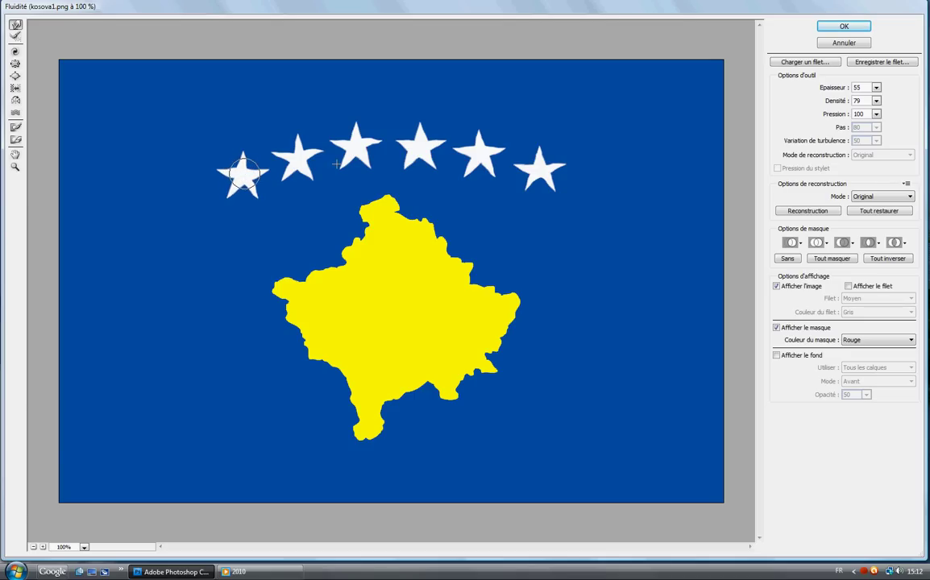
Set the Forward Warp brush size to 151
{"action": "left_click", "coordinate": [876, 87]}
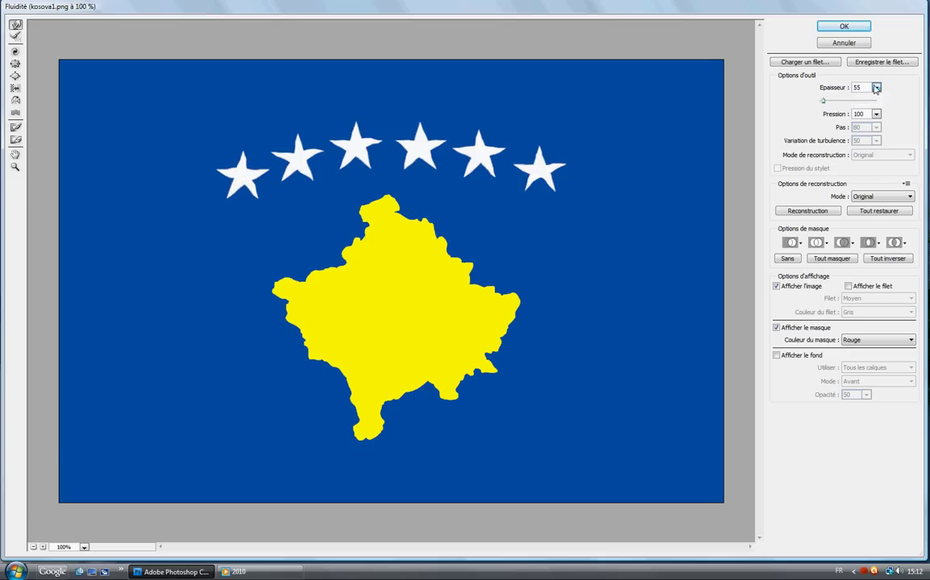
{"action": "left_click_drag", "start_coordinate": [819, 103], "coordinate": [826, 104]}
{"action": "key", "text": "Return"}
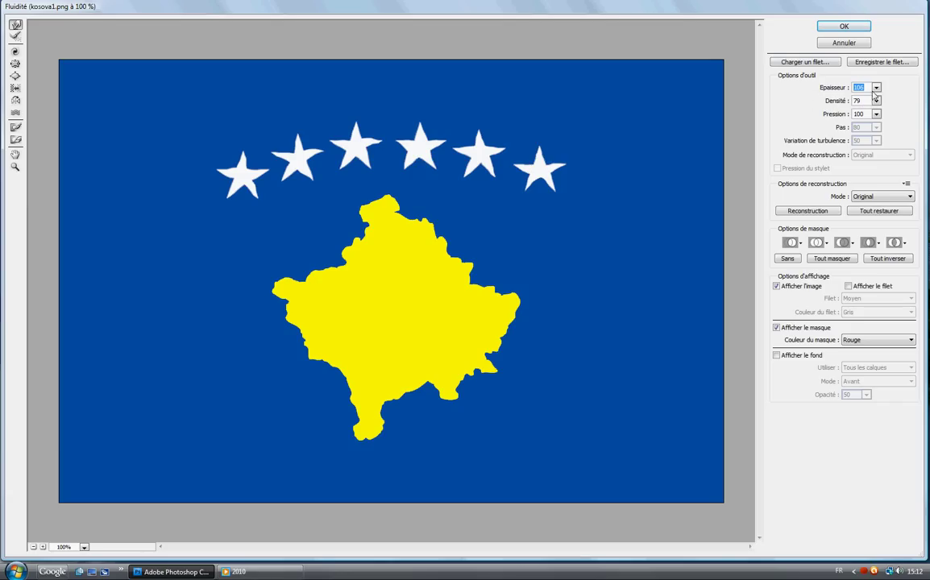
{"action": "left_click", "coordinate": [877, 88]}
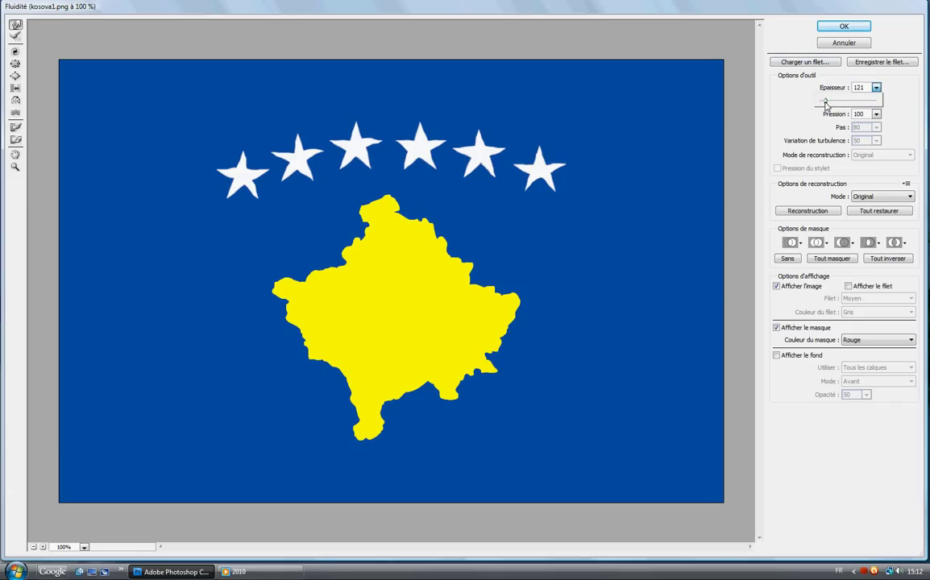
{"action": "left_click", "coordinate": [482, 292]}
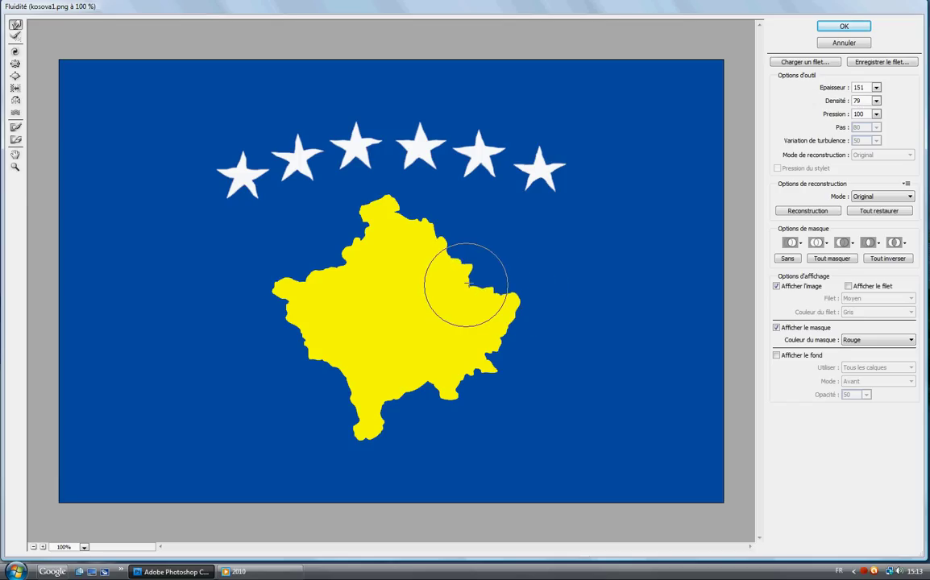
Warp the map's eastern, southwestern and western edges into a rough outline
{"action": "mouse_move", "coordinate": [481, 311]}
{"action": "left_mouse_down"}
{"action": "mouse_move", "coordinate": [479, 353]}
{"action": "mouse_move", "coordinate": [457, 380]}
{"action": "left_mouse_up"}
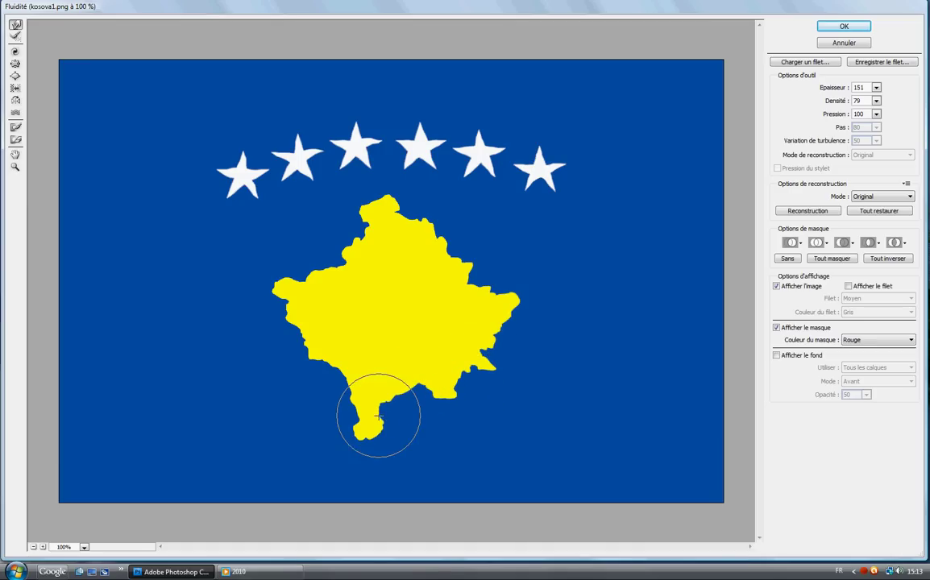
{"action": "mouse_move", "coordinate": [341, 409]}
{"action": "left_mouse_down"}
{"action": "mouse_move", "coordinate": [355, 375]}
{"action": "mouse_move", "coordinate": [306, 342]}
{"action": "left_mouse_up"}
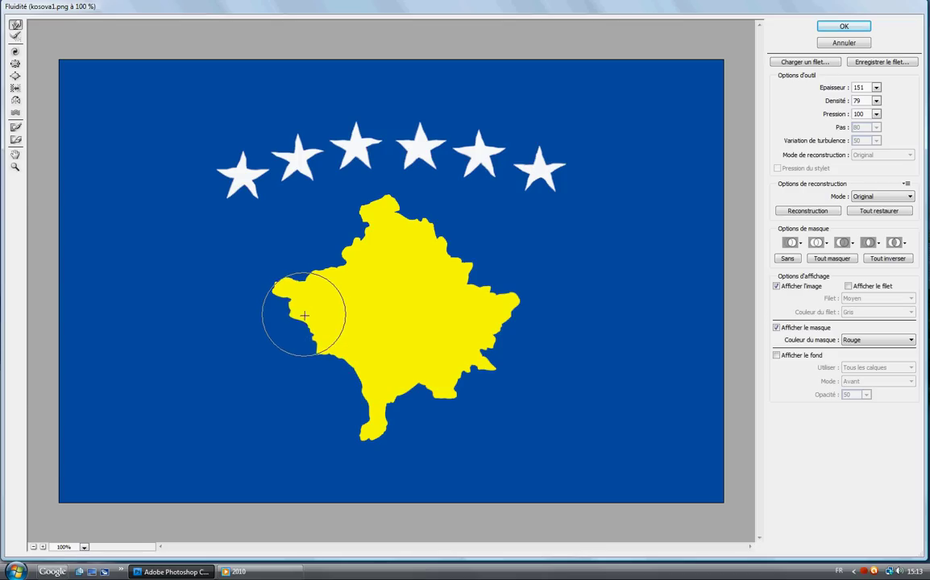
{"action": "mouse_move", "coordinate": [306, 342]}
{"action": "left_mouse_down"}
{"action": "mouse_move", "coordinate": [299, 300]}
{"action": "mouse_move", "coordinate": [369, 244]}
{"action": "mouse_move", "coordinate": [385, 206]}
{"action": "mouse_move", "coordinate": [433, 240]}
{"action": "mouse_move", "coordinate": [450, 300]}
{"action": "left_mouse_up"}
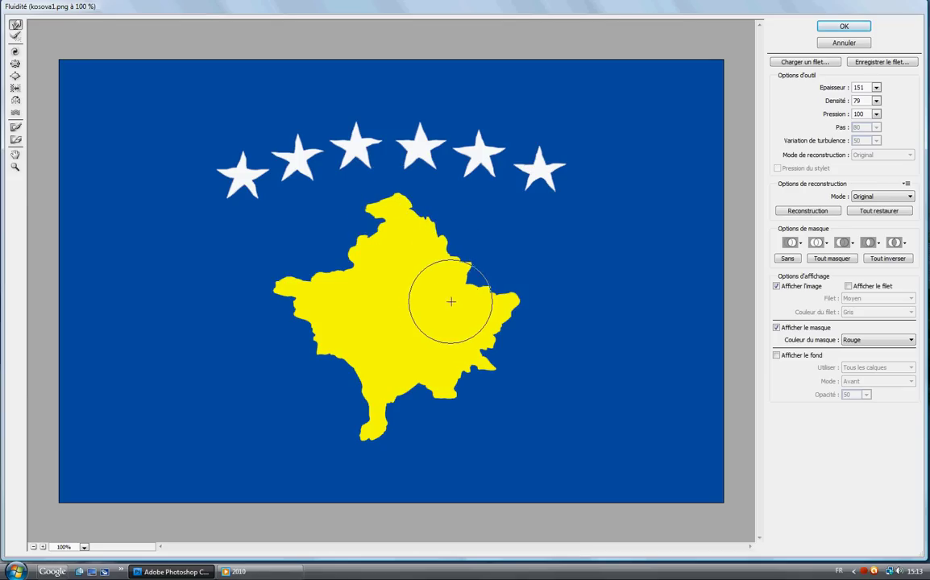
{"action": "left_click_drag", "start_coordinate": [319, 372], "coordinate": [365, 306]}
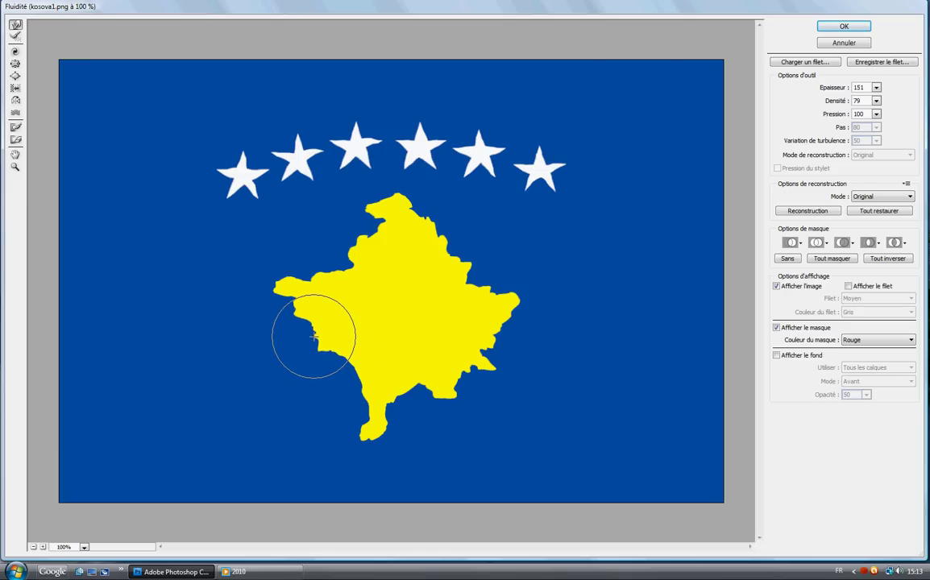
Apply the Liquify warp, save the flag as PNG kosova11.png, and close that document
{"action": "left_click", "coordinate": [845, 26]}
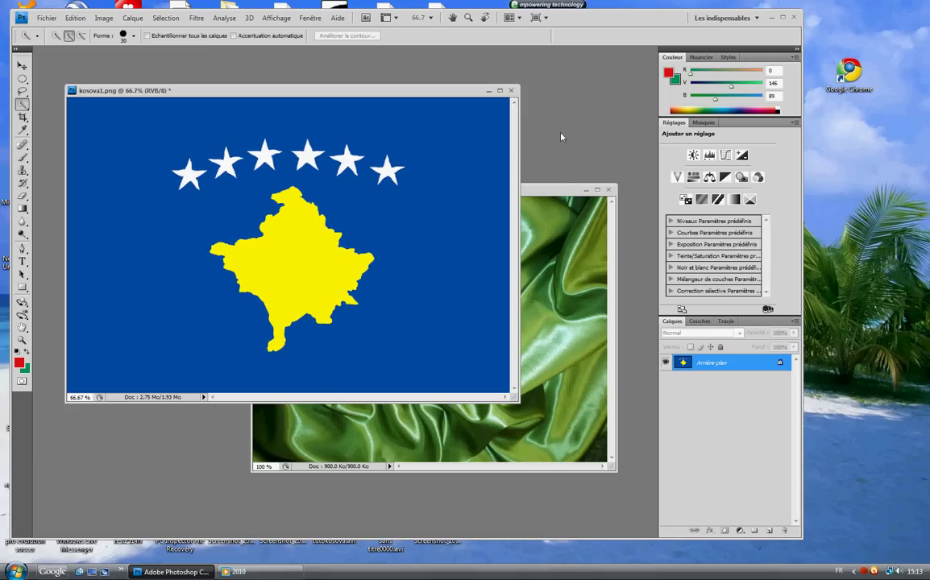
{"action": "left_click", "coordinate": [47, 17]}
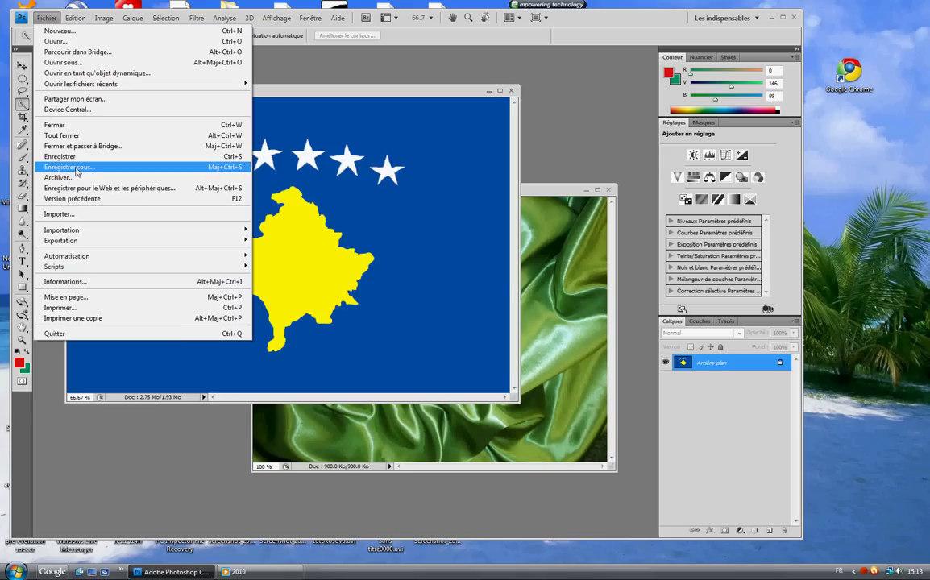
{"action": "left_click", "coordinate": [77, 167]}
{"action": "left_click", "coordinate": [409, 273]}
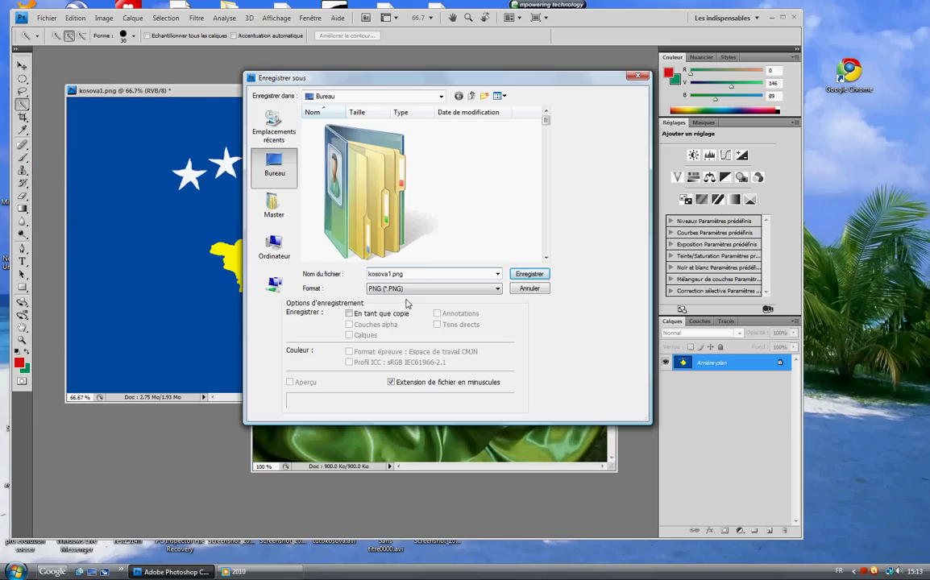
{"action": "type", "text": "1"}
{"action": "left_click", "coordinate": [530, 275]}
{"action": "left_click", "coordinate": [445, 271]}
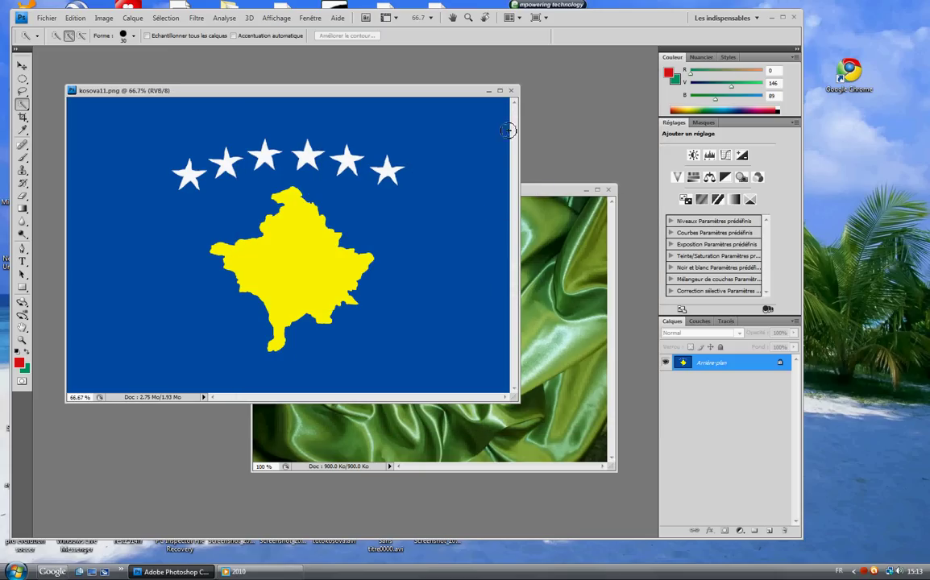
{"action": "left_click", "coordinate": [511, 91]}
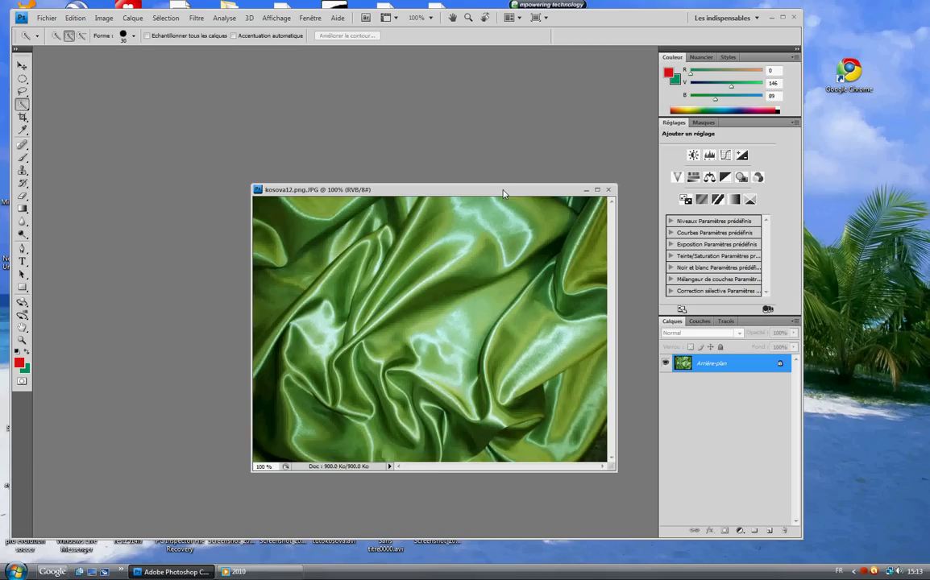
Convert the green satin photo kosova12 to grayscale with Réglages > Noir et blanc
{"action": "left_click_drag", "start_coordinate": [503, 193], "coordinate": [425, 176]}
{"action": "left_click", "coordinate": [215, 18]}
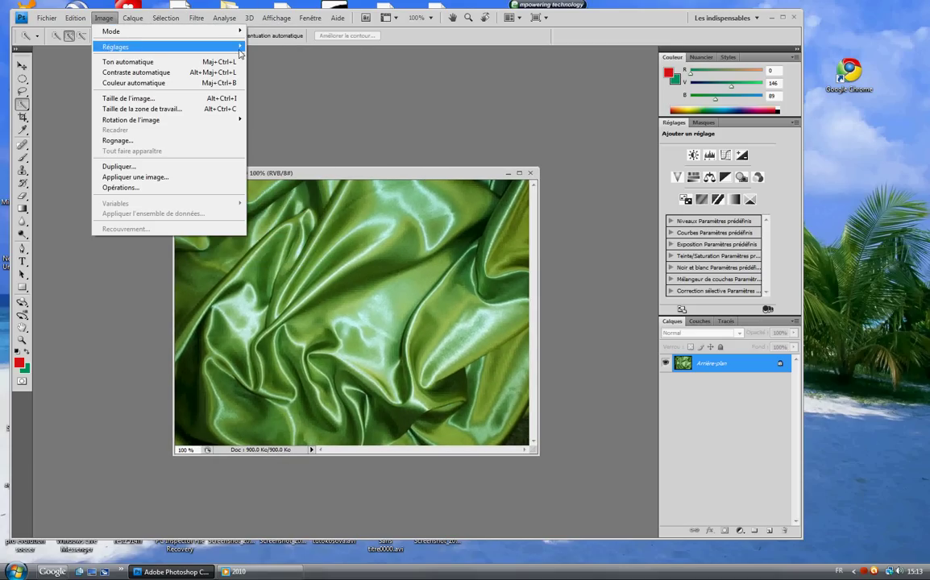
{"action": "mouse_move", "coordinate": [115, 46]}
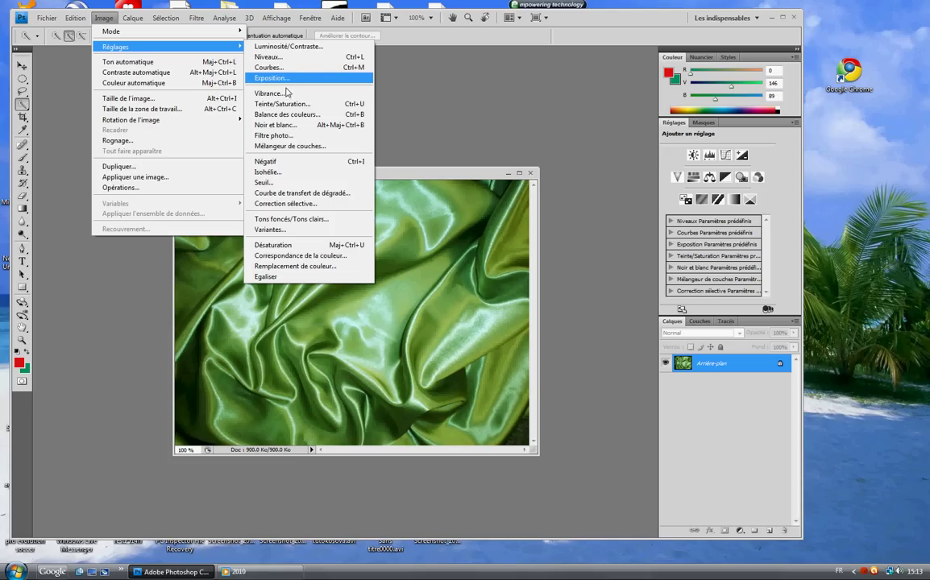
{"action": "left_click", "coordinate": [280, 126]}
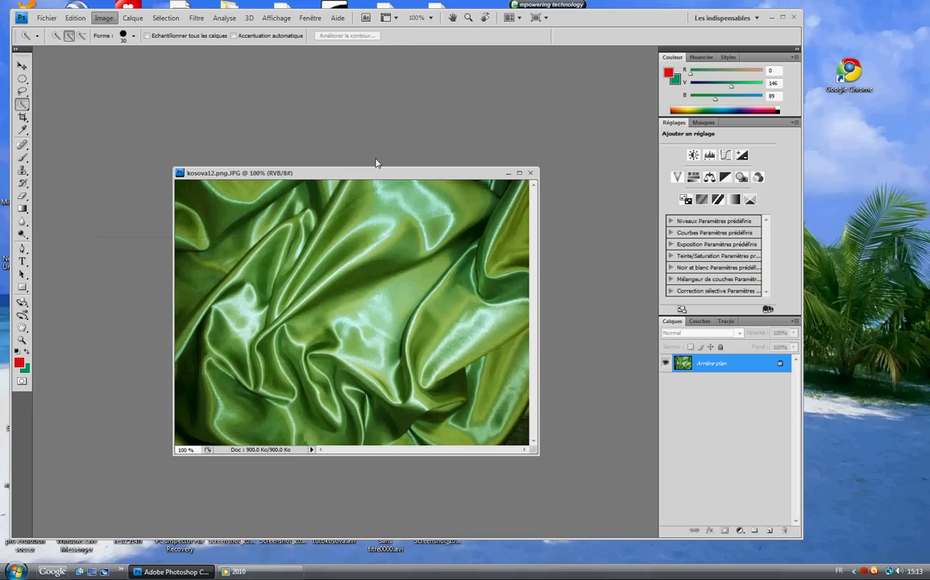
{"action": "left_click", "coordinate": [371, 177]}
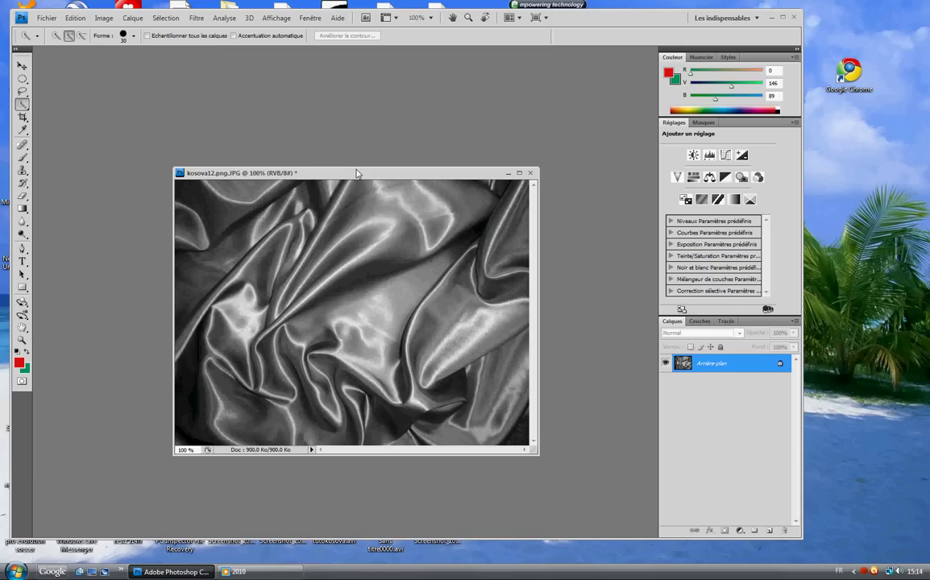
{"action": "left_click_drag", "start_coordinate": [371, 177], "coordinate": [355, 173]}
{"action": "left_click", "coordinate": [47, 18]}
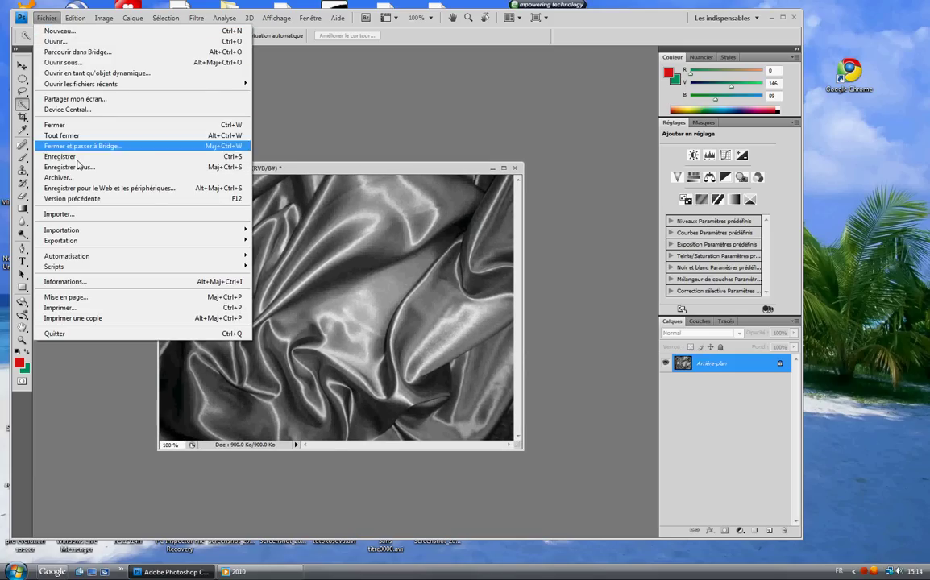
Place kosova11.png onto the satin image as a new layer and enlarge the document window
{"action": "left_click", "coordinate": [99, 216]}
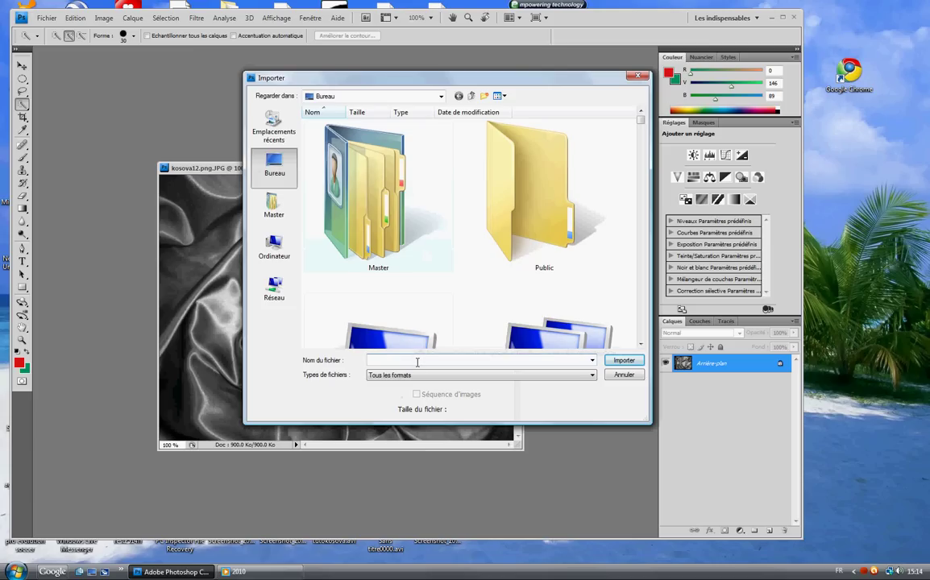
{"action": "type", "text": "k"}
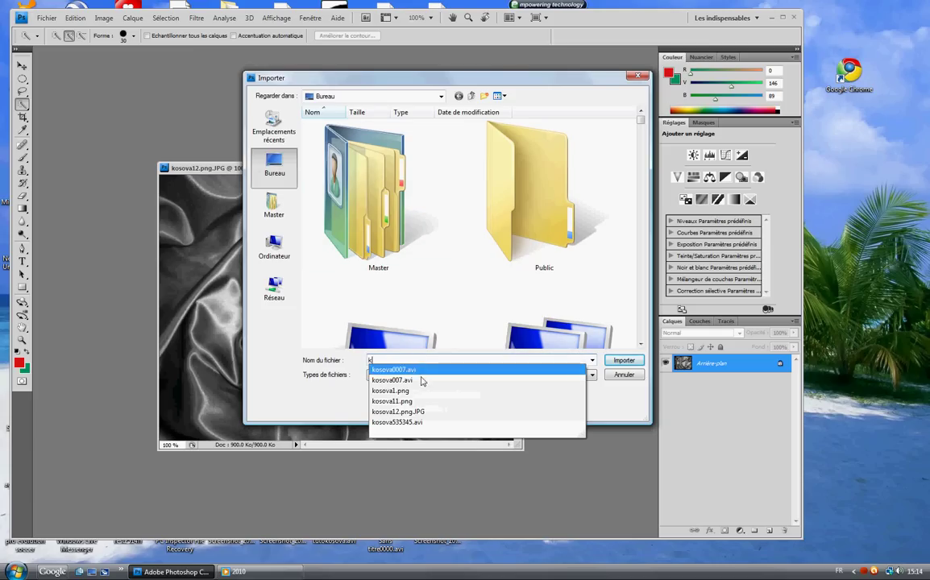
{"action": "left_click", "coordinate": [419, 402]}
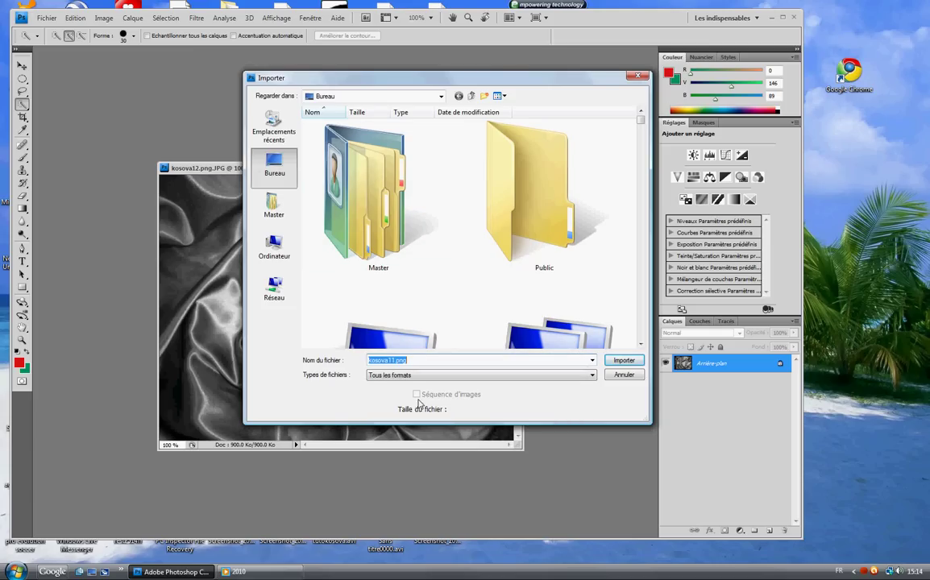
{"action": "left_click", "coordinate": [630, 362]}
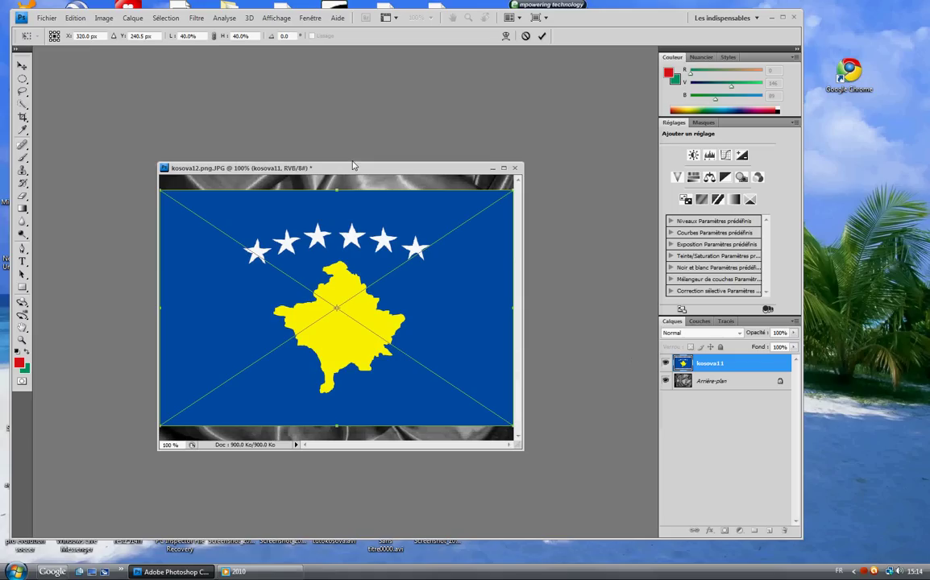
{"action": "mouse_move", "coordinate": [347, 165]}
{"action": "left_mouse_down"}
{"action": "mouse_move", "coordinate": [228, 105]}
{"action": "mouse_move", "coordinate": [232, 67]}
{"action": "left_mouse_up"}
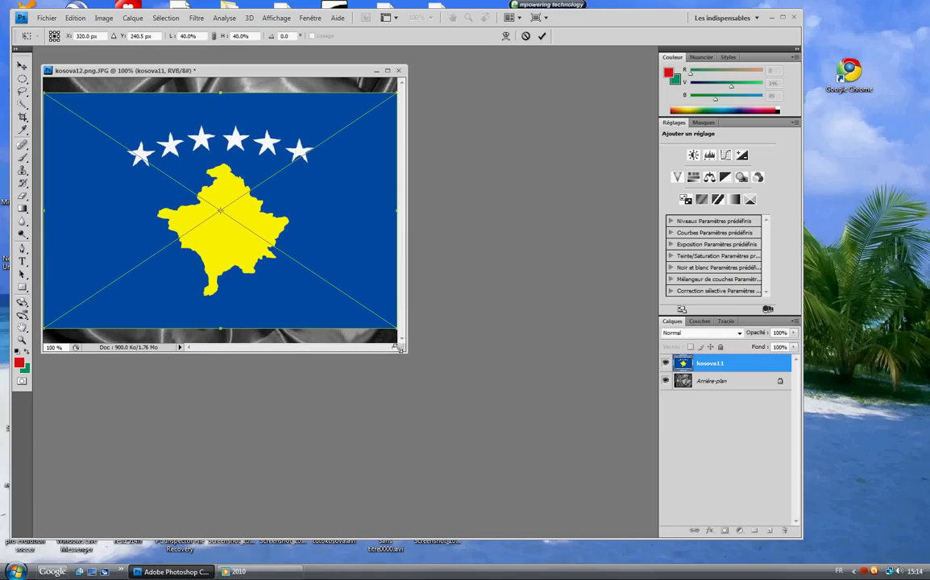
{"action": "left_click_drag", "start_coordinate": [398, 347], "coordinate": [613, 488]}
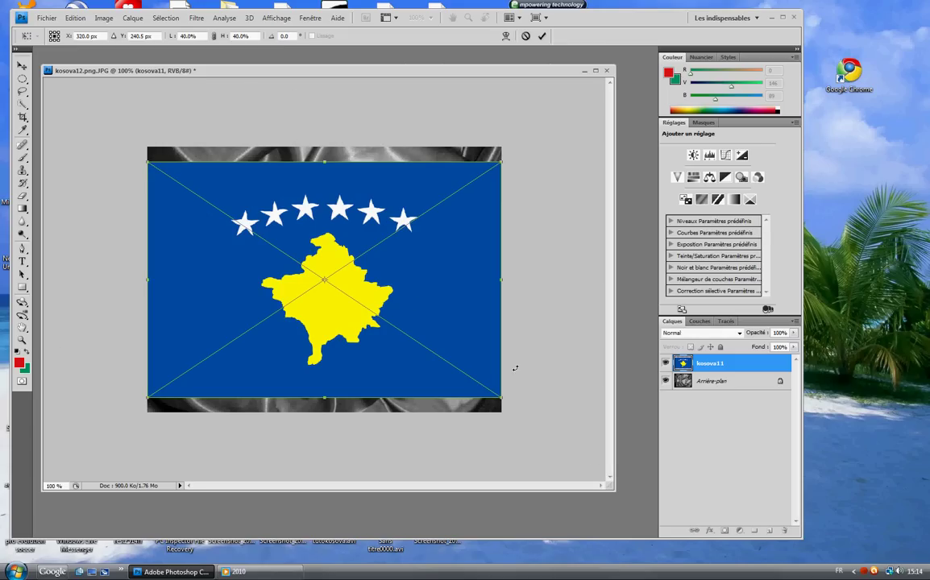
Scale the flag to about 58.5% and centre it so it covers the whole fabric
{"action": "left_click_drag", "start_coordinate": [420, 293], "coordinate": [324, 223]}
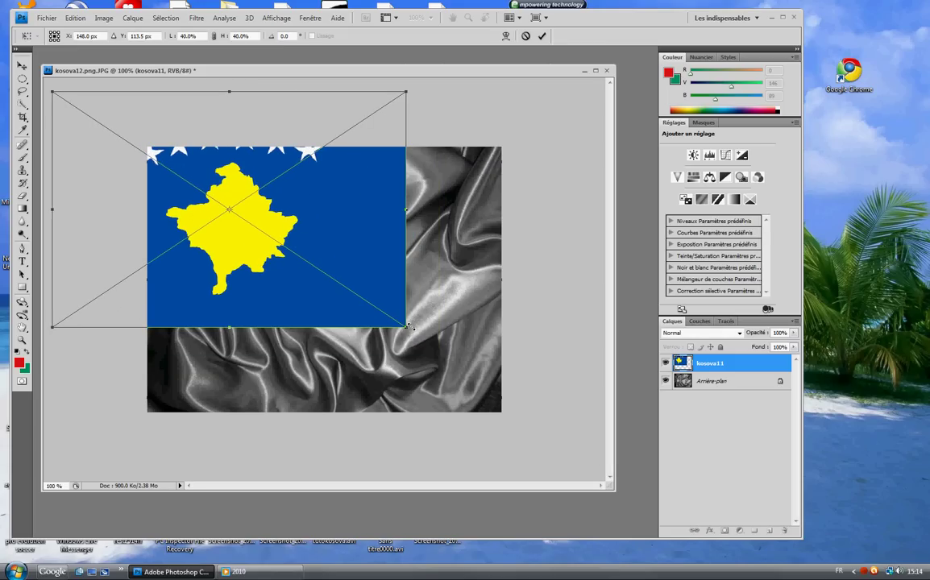
{"action": "left_click_drag", "start_coordinate": [407, 328], "coordinate": [509, 405]}
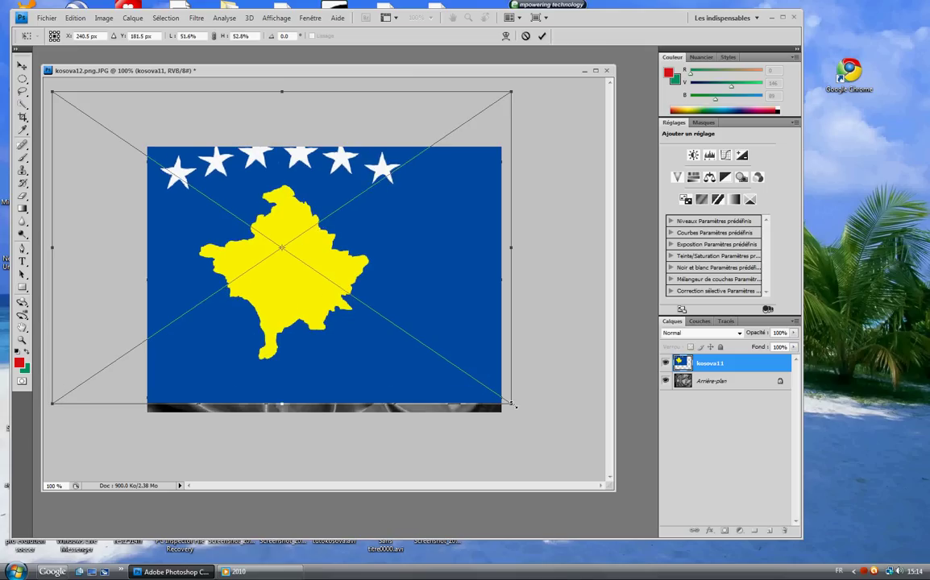
{"action": "left_click_drag", "start_coordinate": [405, 284], "coordinate": [449, 318]}
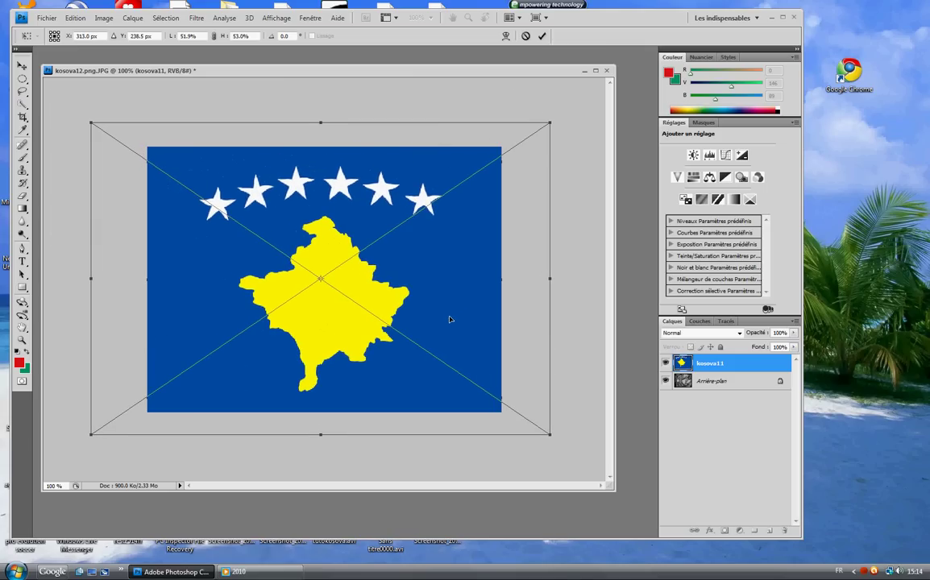
{"action": "left_click_drag", "start_coordinate": [550, 435], "coordinate": [593, 460]}
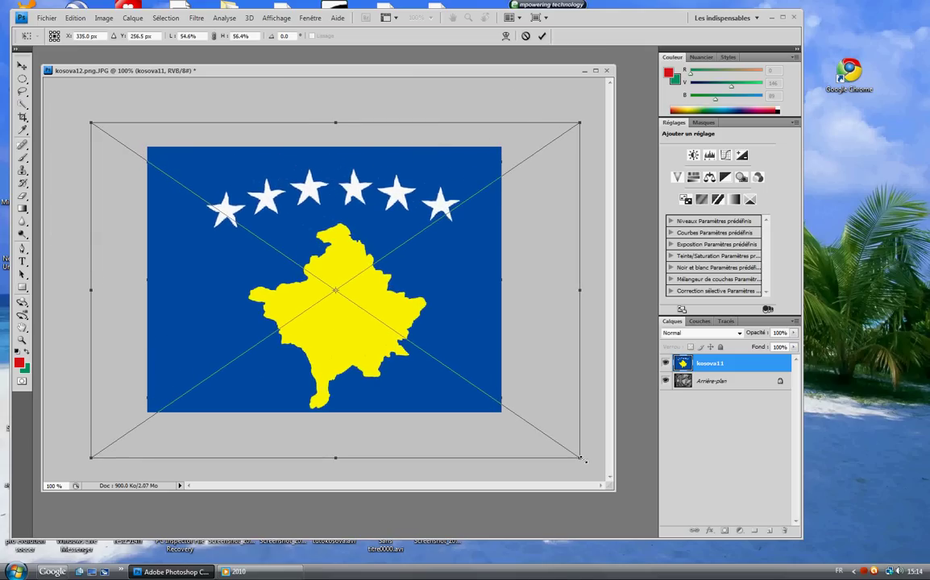
{"action": "left_click_drag", "start_coordinate": [530, 372], "coordinate": [494, 354]}
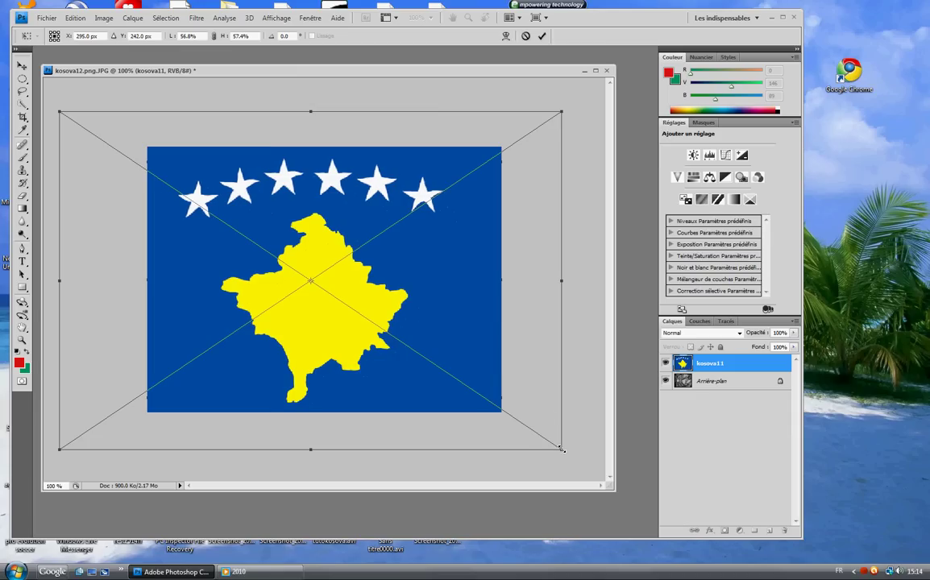
{"action": "left_click_drag", "start_coordinate": [562, 449], "coordinate": [578, 455]}
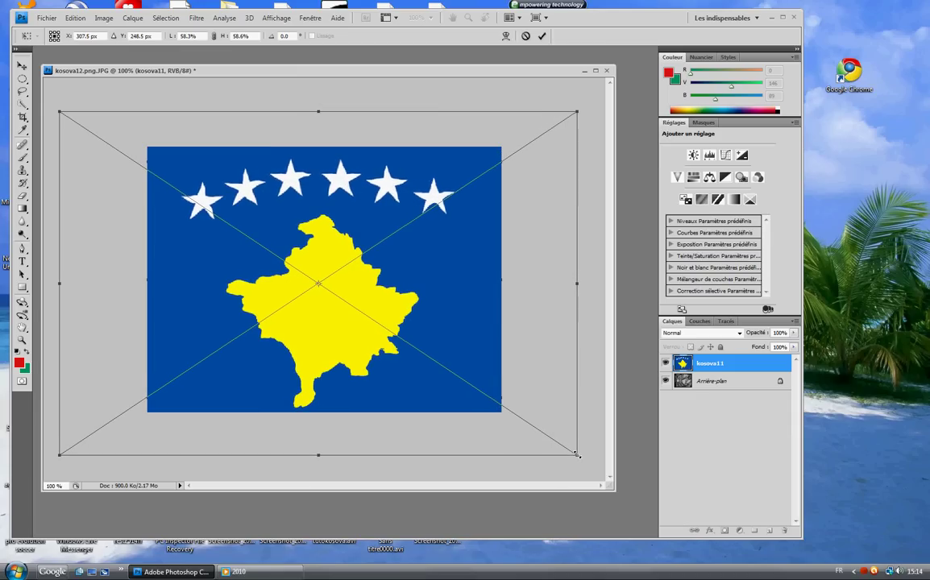
{"action": "left_click_drag", "start_coordinate": [428, 298], "coordinate": [434, 296]}
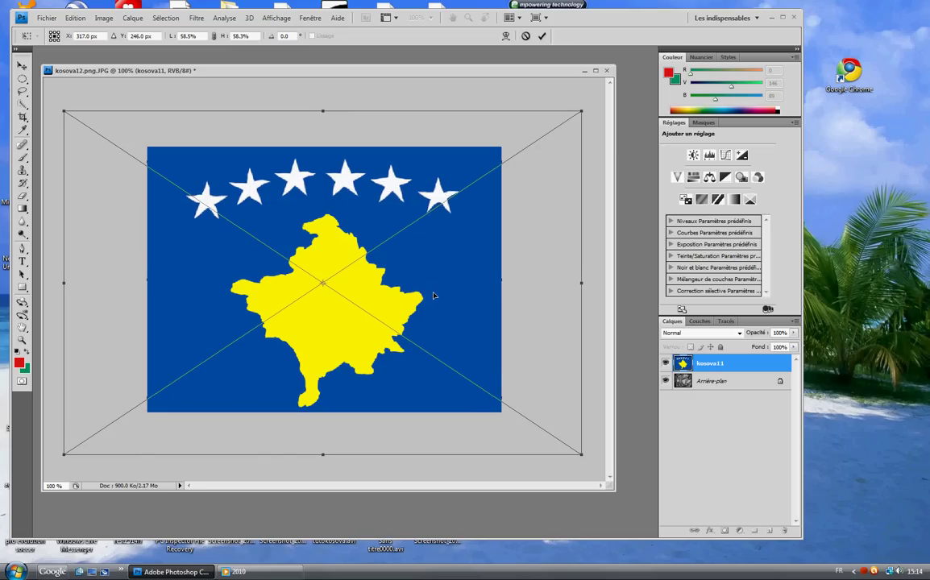
{"action": "left_click_drag", "start_coordinate": [434, 295], "coordinate": [433, 295]}
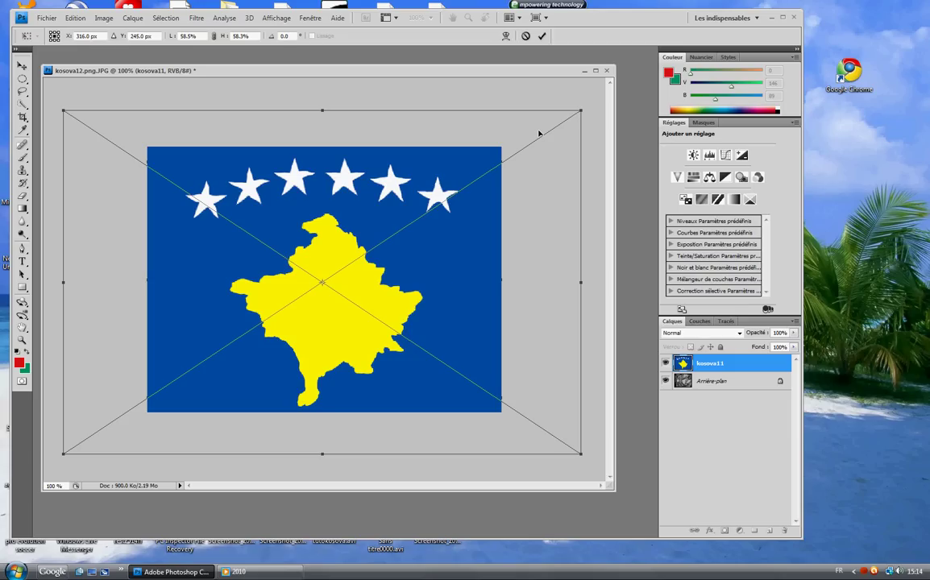
Switch the kosova11 layer from Lumière tamisée to Incrustation and apply the pending flag resize
{"action": "left_click", "coordinate": [700, 333]}
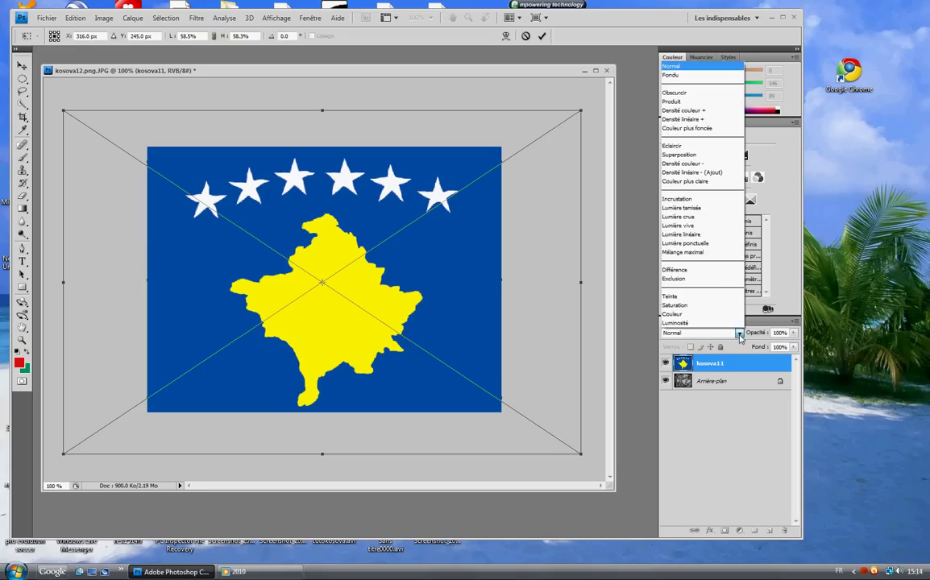
{"action": "left_click", "coordinate": [698, 209]}
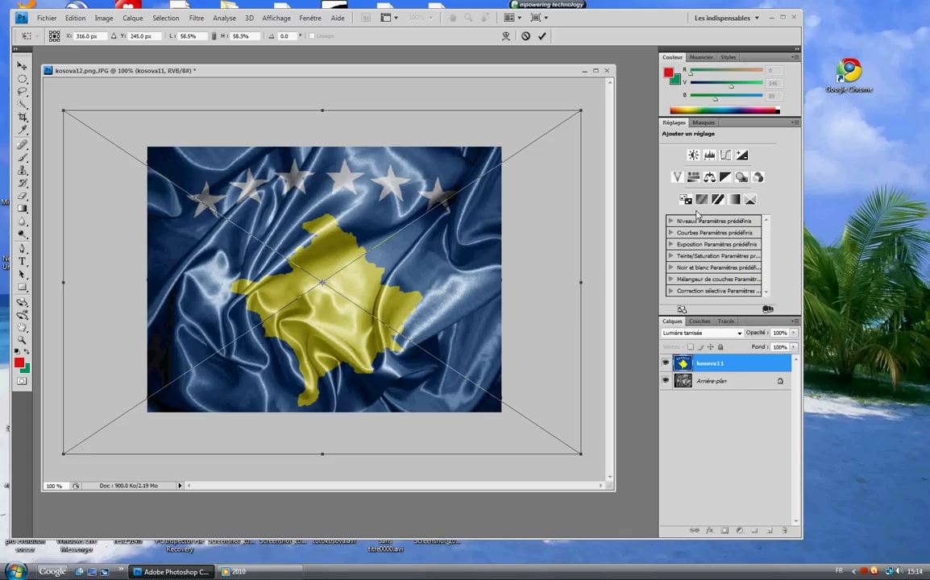
{"action": "left_click", "coordinate": [686, 333]}
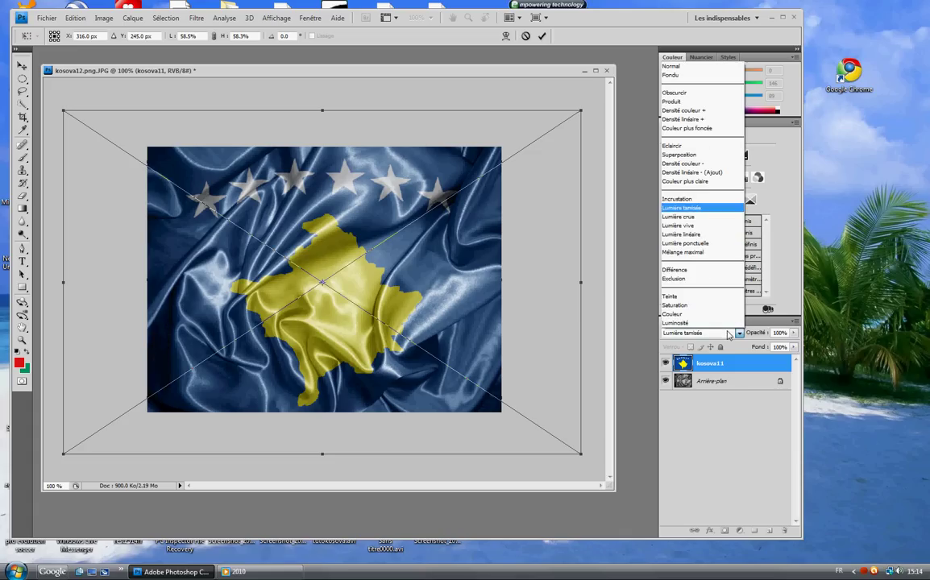
{"action": "left_click", "coordinate": [681, 199]}
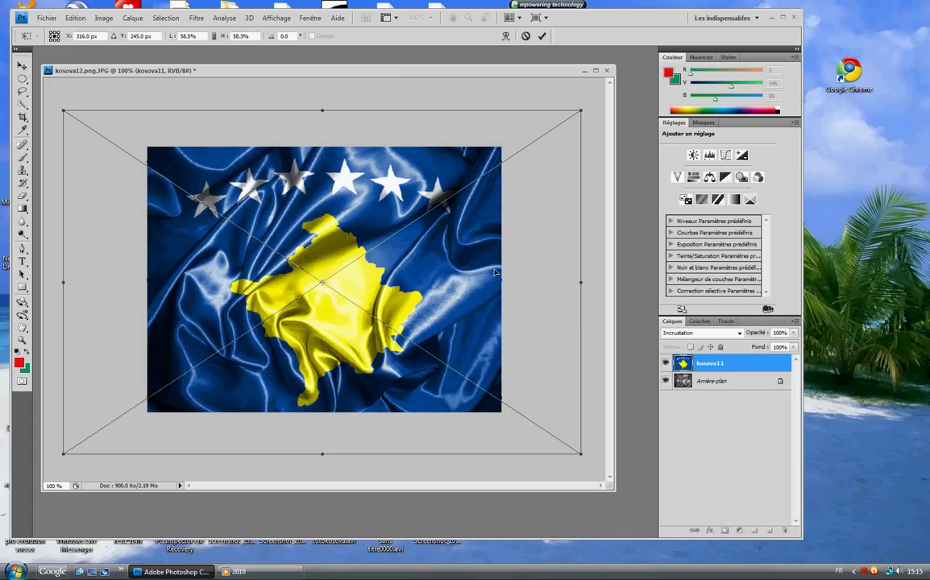
{"action": "key", "text": "w"}
{"action": "key", "text": "Return"}
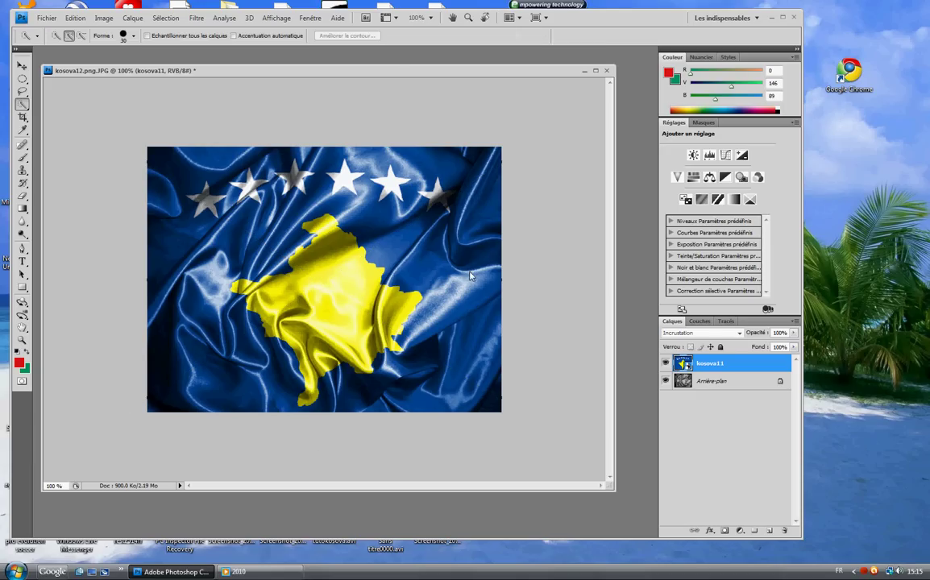
{"action": "left_click", "coordinate": [46, 18]}
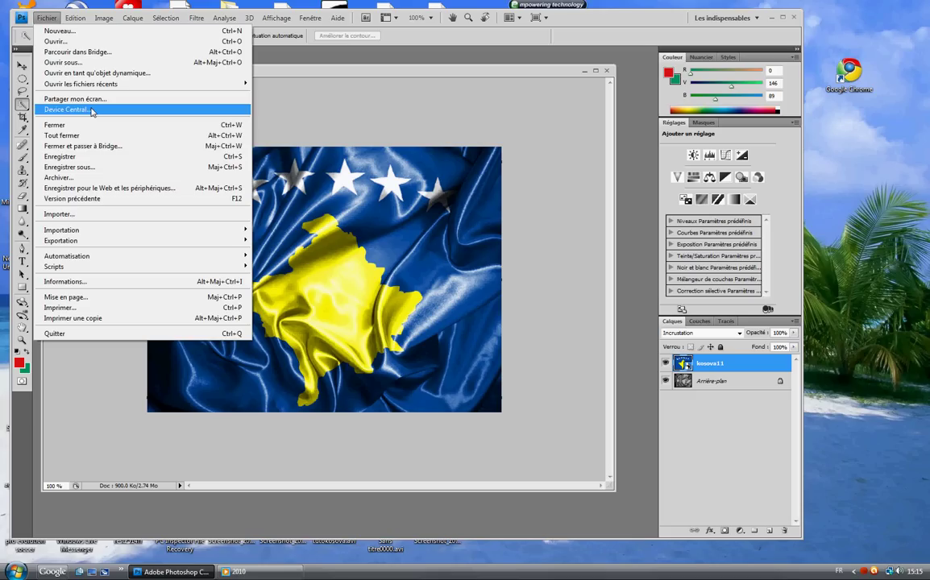
Save the image under the new file name 'flamuri i kosovës'
{"action": "left_click", "coordinate": [82, 171]}
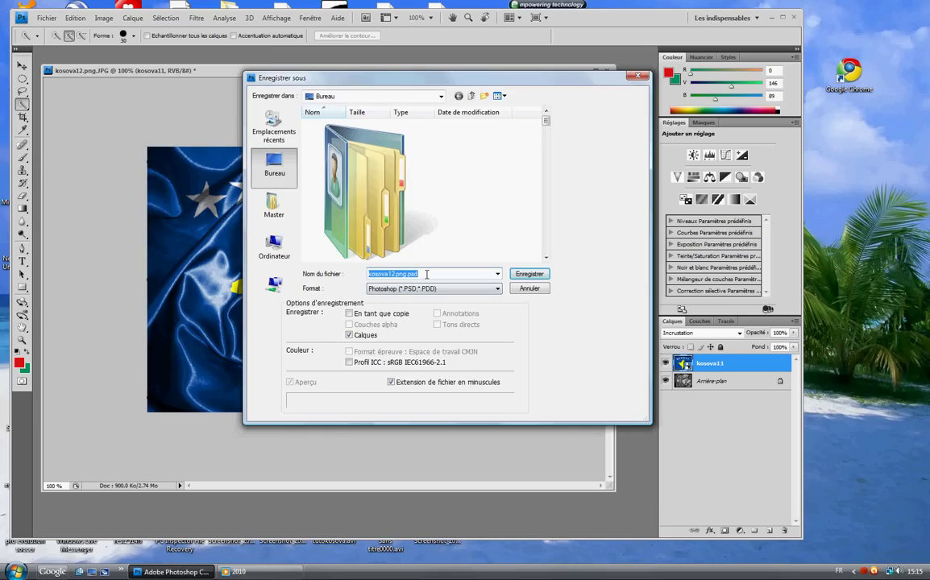
{"action": "left_click_drag", "start_coordinate": [426, 274], "coordinate": [389, 274]}
{"action": "key", "text": "BackSpace"}
{"action": "key", "text": "BackSpace"}
{"action": "key", "text": "BackSpace"}
{"action": "key", "text": "BackSpace"}
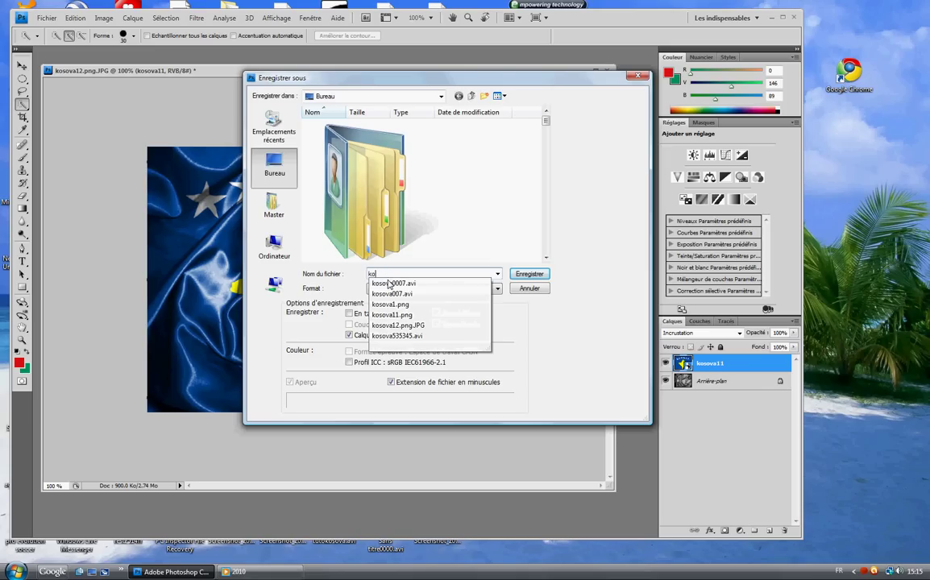
{"action": "key", "text": "BackSpace"}
{"action": "key", "text": "BackSpace"}
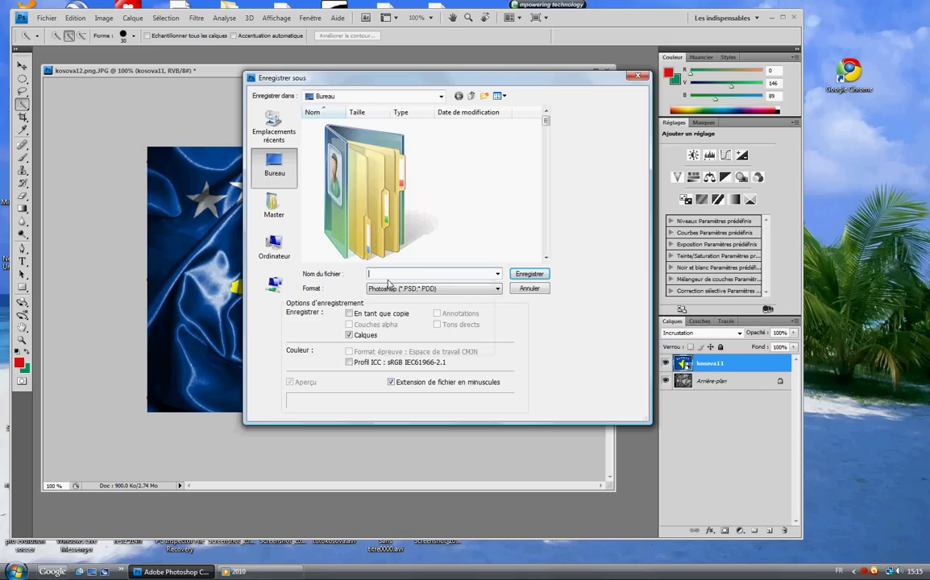
{"action": "type", "text": "fl"}
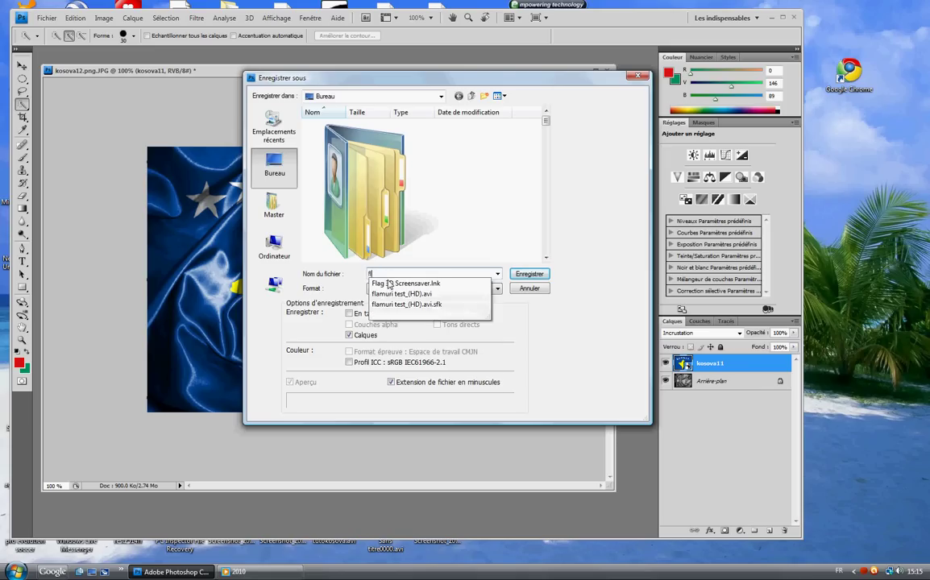
{"action": "key", "text": "Down"}
{"action": "key", "text": "Down"}
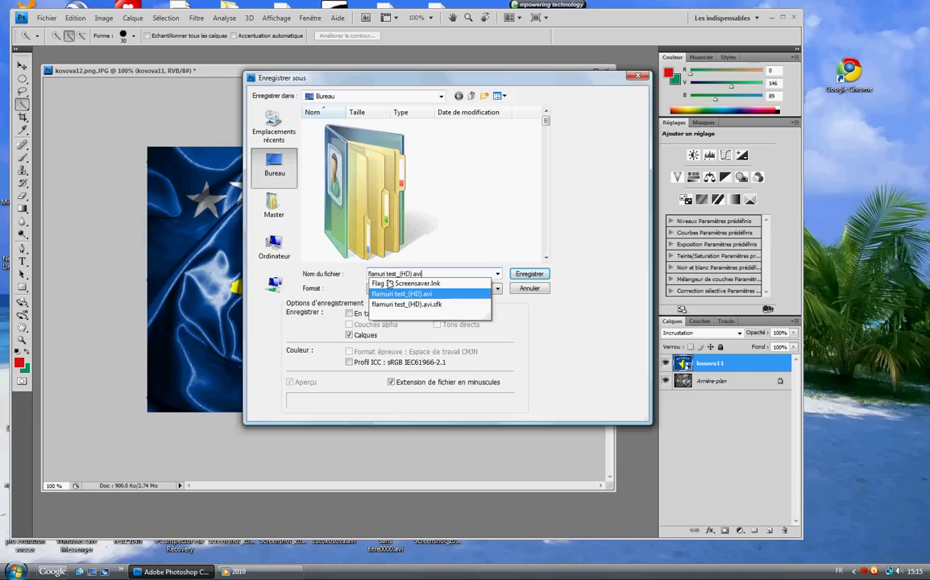
{"action": "key", "text": "BackSpace"}
{"action": "key", "text": "BackSpace"}
{"action": "key", "text": "BackSpace"}
{"action": "key", "text": "BackSpace"}
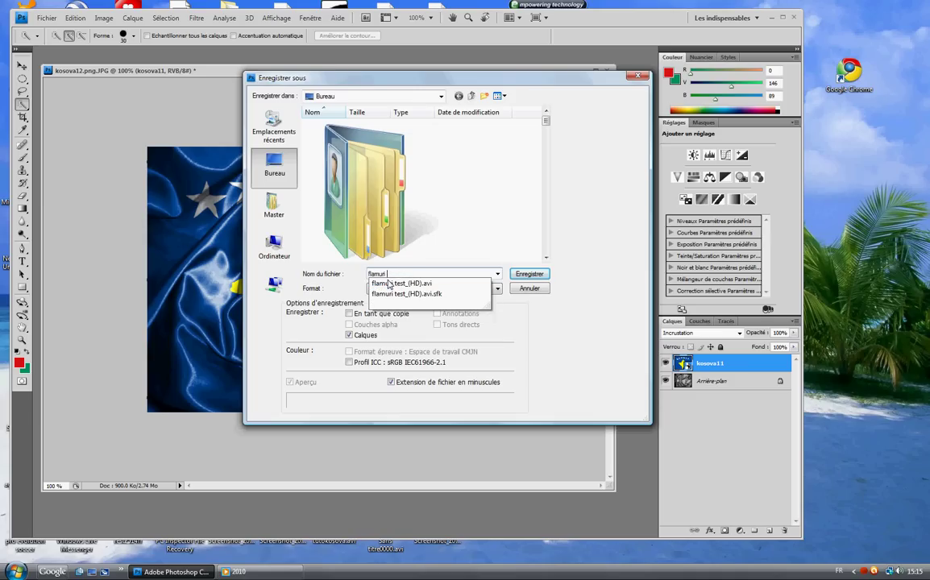
{"action": "type", "text": "i kosovës"}
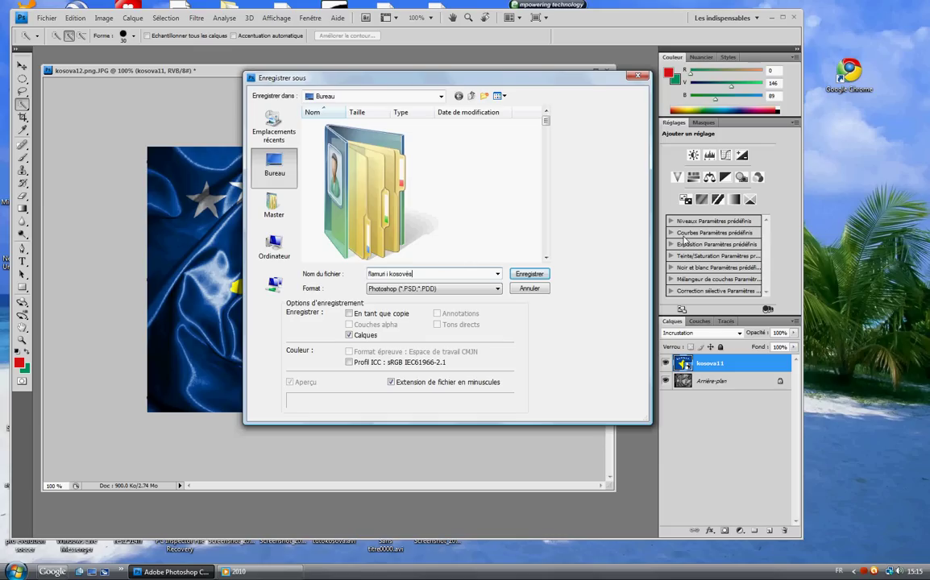
{"action": "left_click_drag", "start_coordinate": [434, 274], "coordinate": [356, 275]}
{"action": "left_click", "coordinate": [417, 274]}
Set the save format to JPEG and save it to the Desktop
{"action": "left_click", "coordinate": [491, 289]}
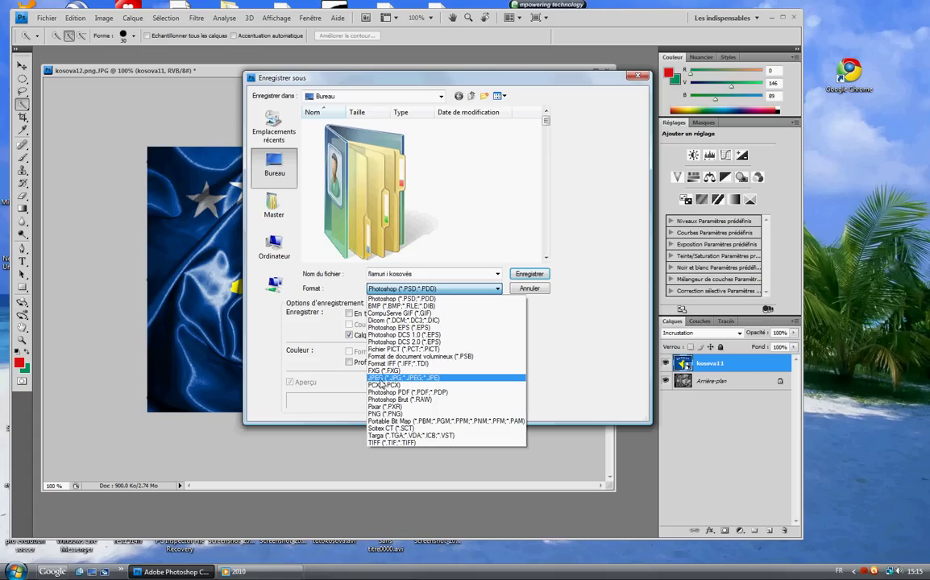
{"action": "left_click", "coordinate": [378, 380]}
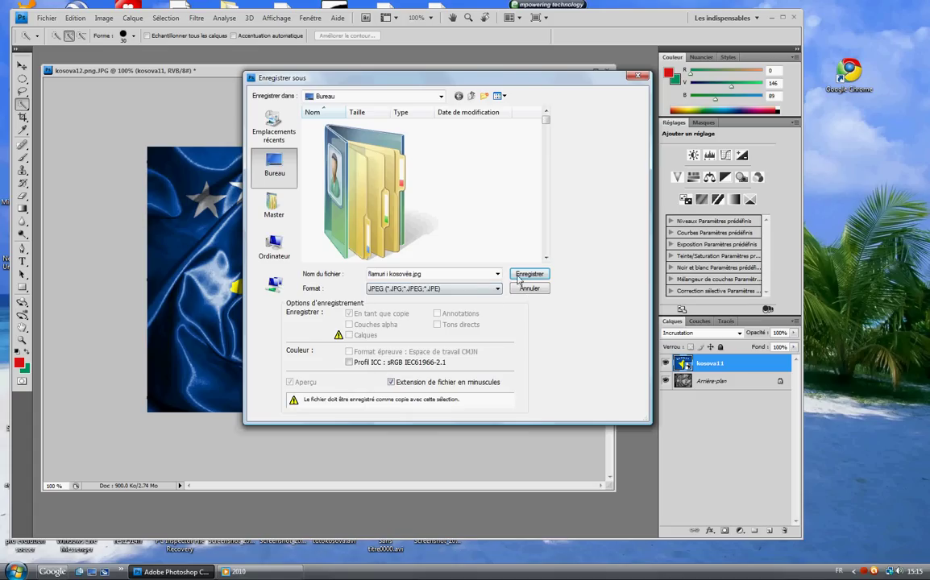
{"action": "left_click", "coordinate": [522, 275]}
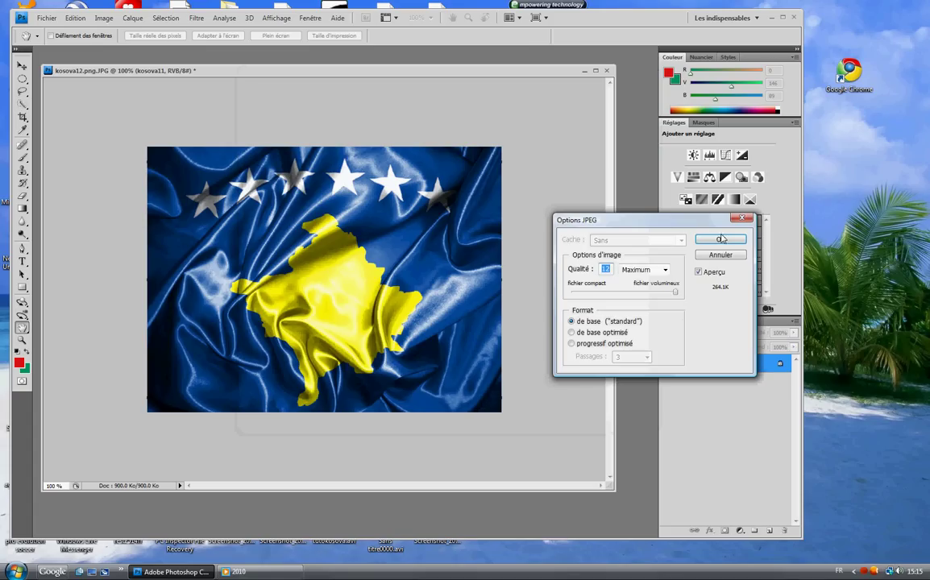
Save the JPEG at Maximum quality 12, then close the layered document without saving
{"action": "left_click_drag", "start_coordinate": [688, 224], "coordinate": [448, 225]}
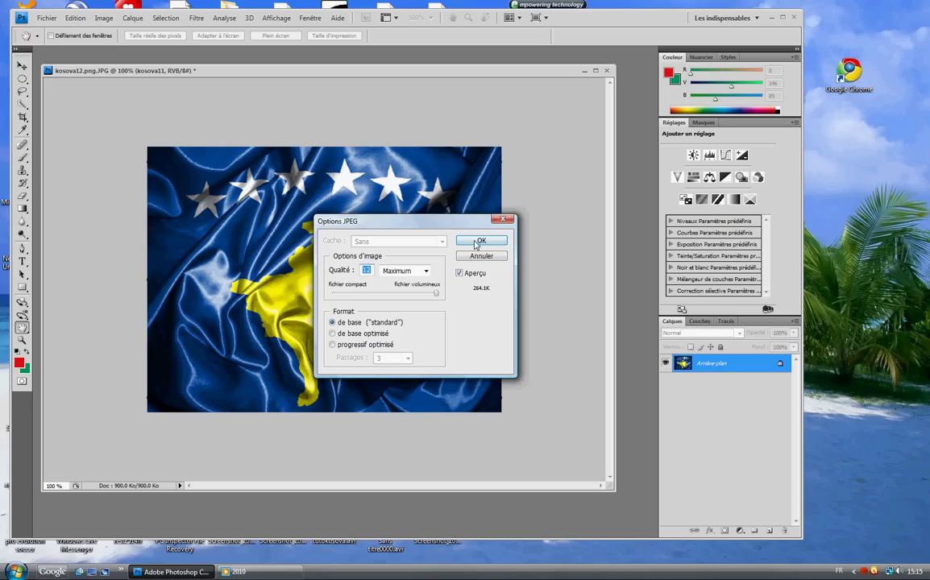
{"action": "left_click", "coordinate": [480, 243]}
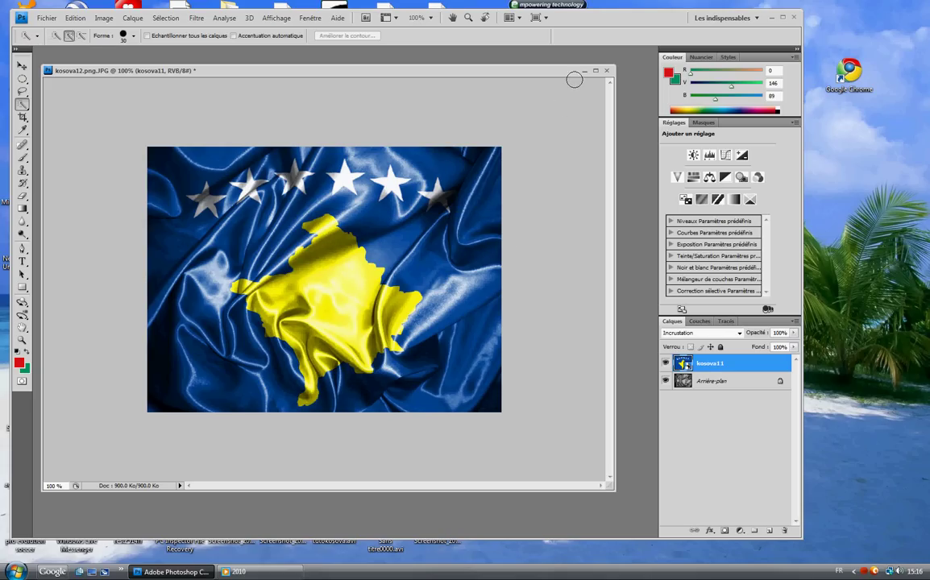
{"action": "left_click", "coordinate": [608, 71]}
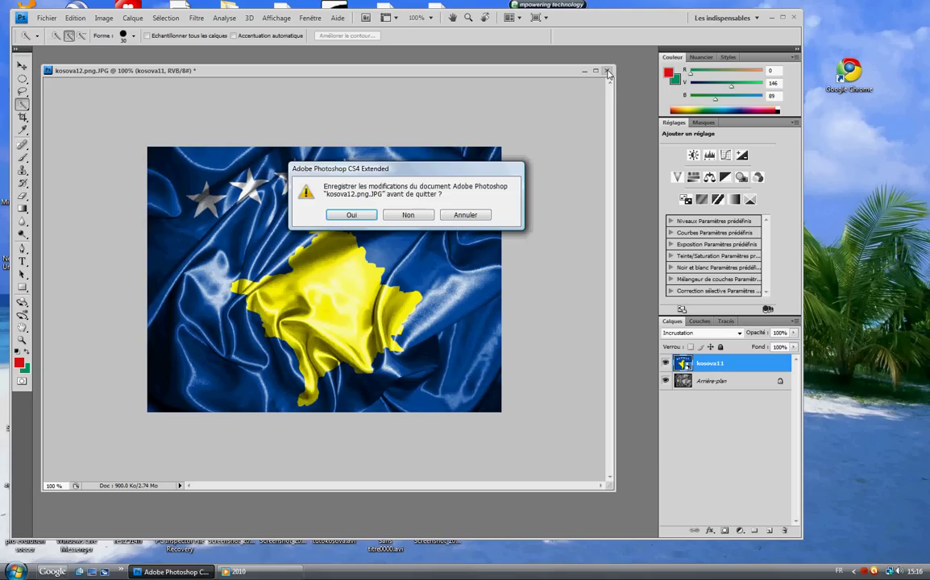
{"action": "left_click", "coordinate": [415, 215]}
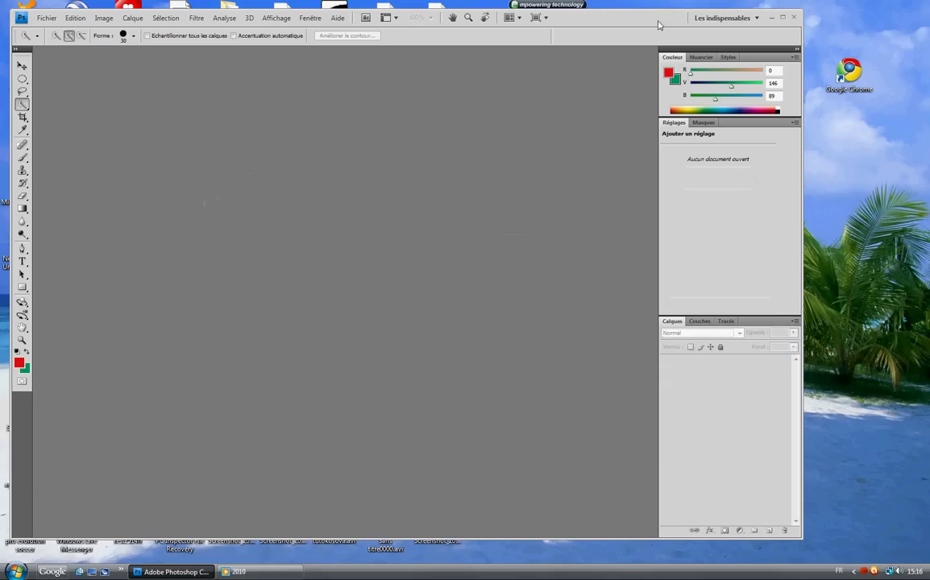
Move flamuri i kosovës.jpg into open desktop space and open it with Aperçu
{"action": "left_click_drag", "start_coordinate": [629, 21], "coordinate": [354, 15]}
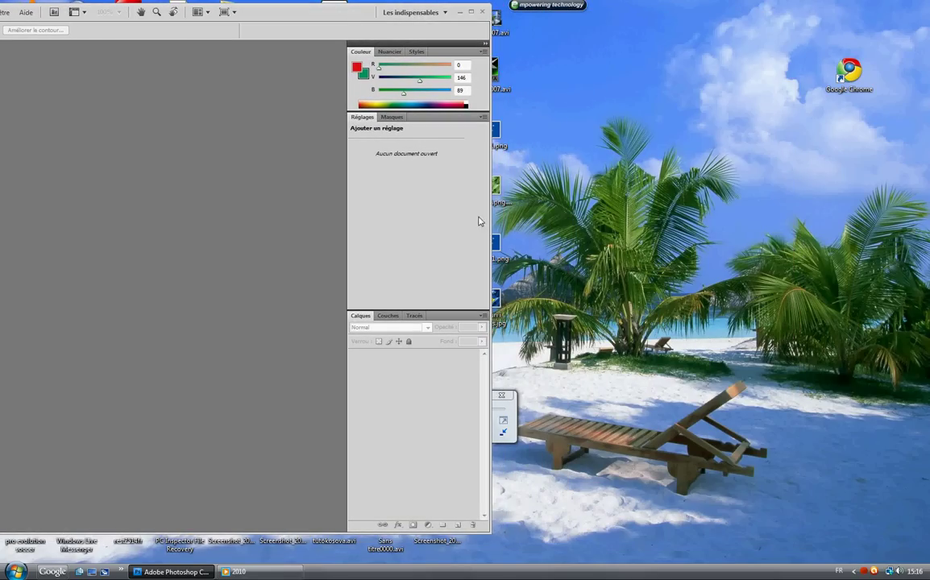
{"action": "left_click_drag", "start_coordinate": [496, 300], "coordinate": [780, 315]}
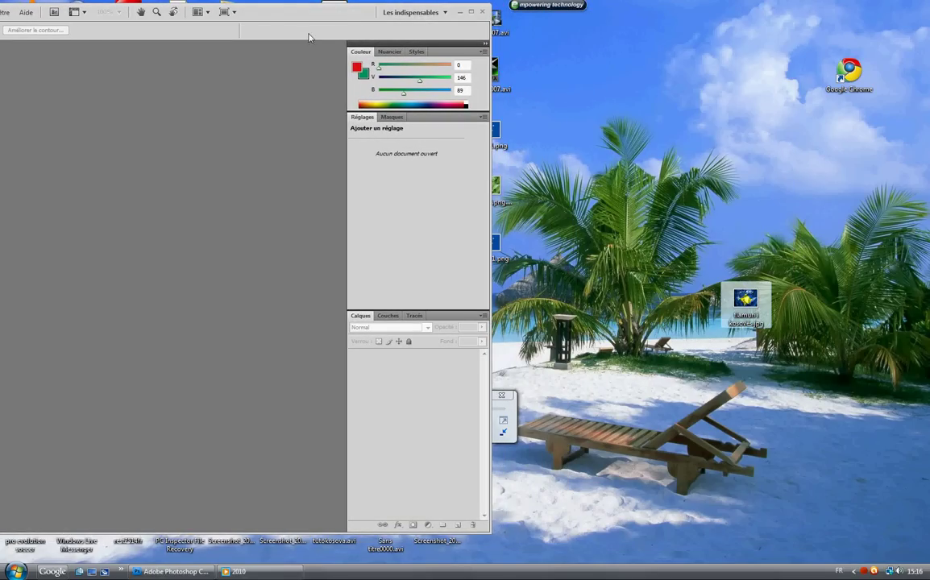
{"action": "left_click_drag", "start_coordinate": [286, 18], "coordinate": [552, 23]}
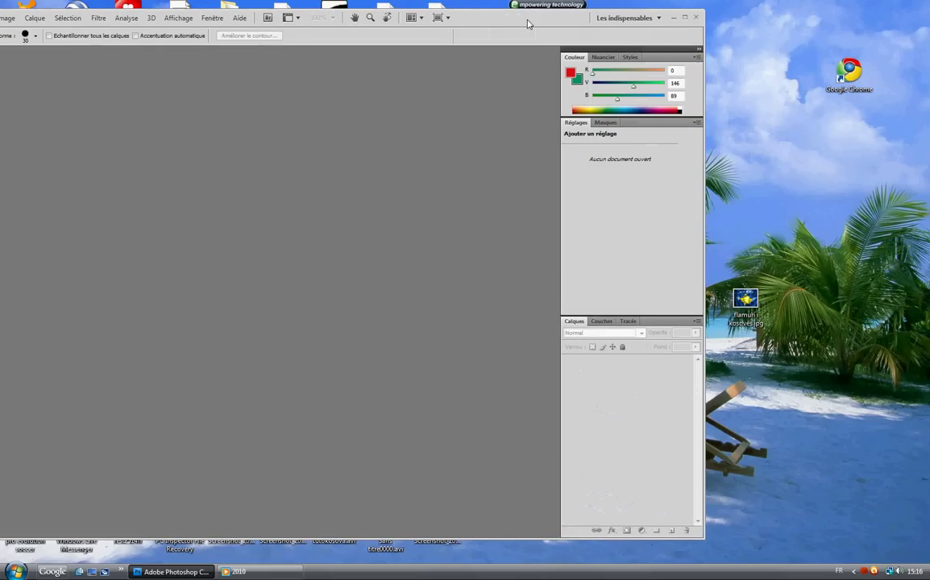
{"action": "left_click_drag", "start_coordinate": [749, 307], "coordinate": [801, 249]}
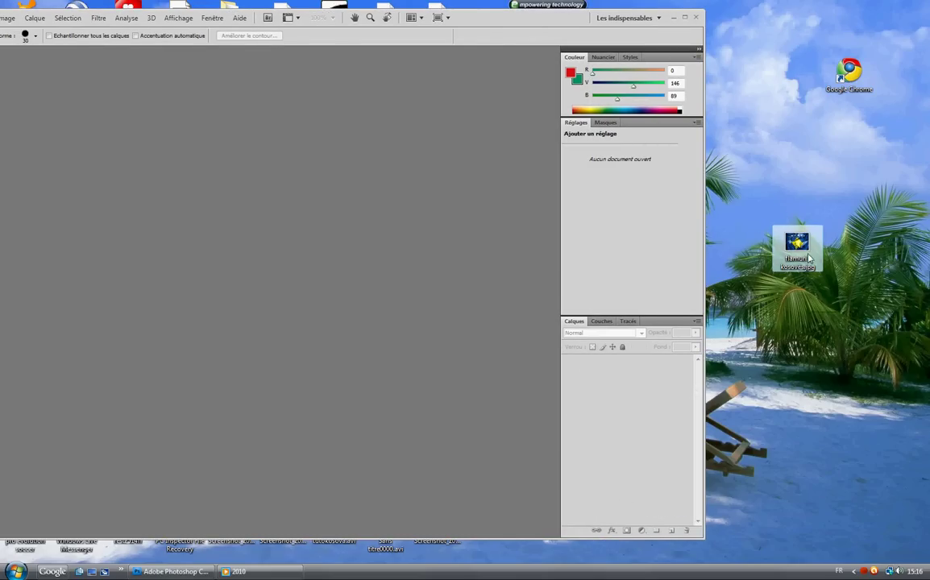
{"action": "right_click", "coordinate": [799, 242]}
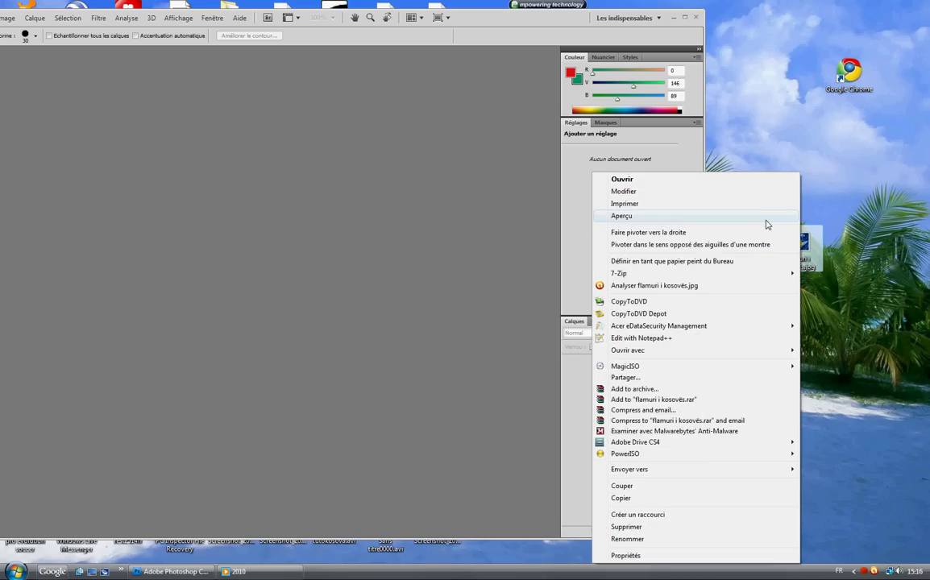
{"action": "left_click", "coordinate": [768, 219]}
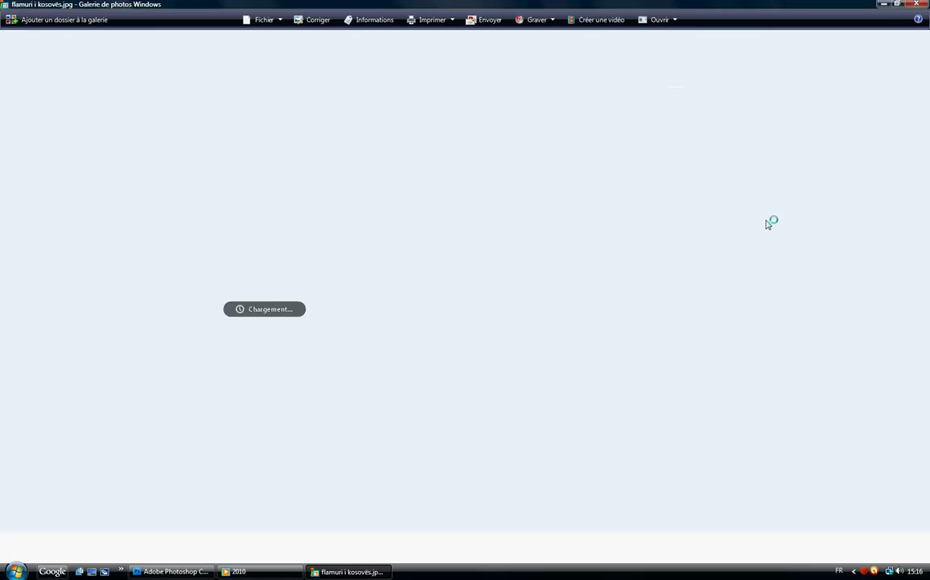
Zoom in on the satin Kosovo flag image in Windows Photo Gallery
{"action": "scroll", "coordinate": [747, 274], "scroll_direction": "up", "scroll_amount": 1}
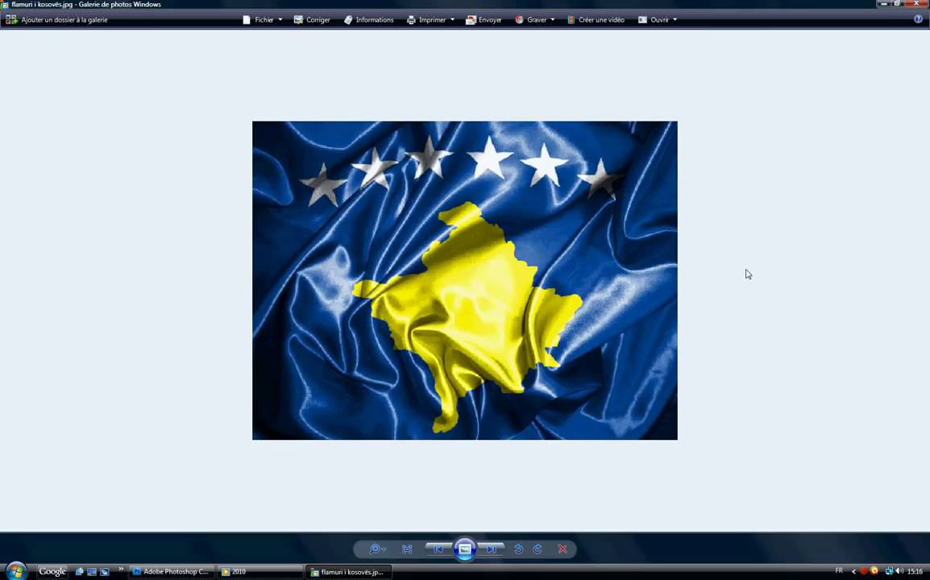
{"action": "scroll", "coordinate": [747, 274], "scroll_direction": "up", "scroll_amount": 1}
{"action": "scroll", "coordinate": [747, 274], "scroll_direction": "up", "scroll_amount": 1}
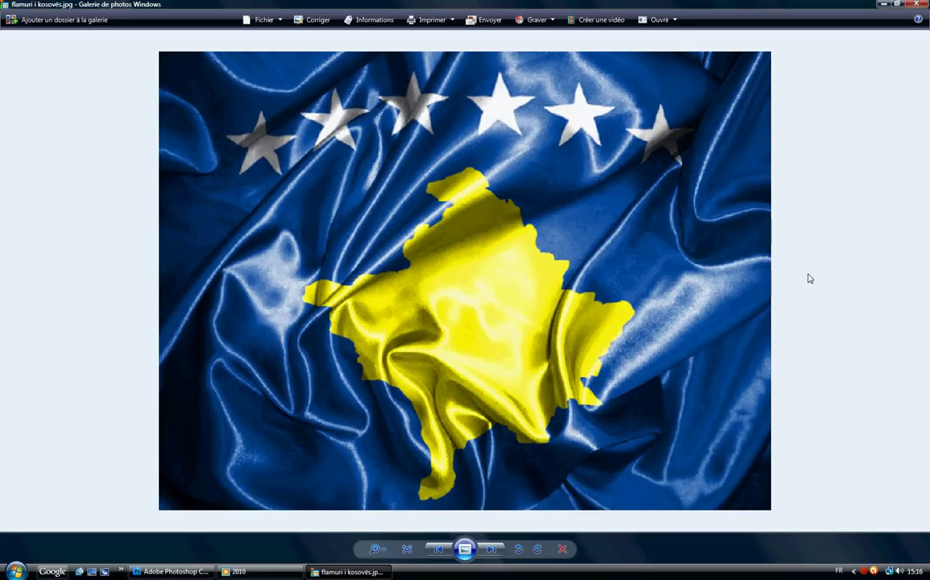